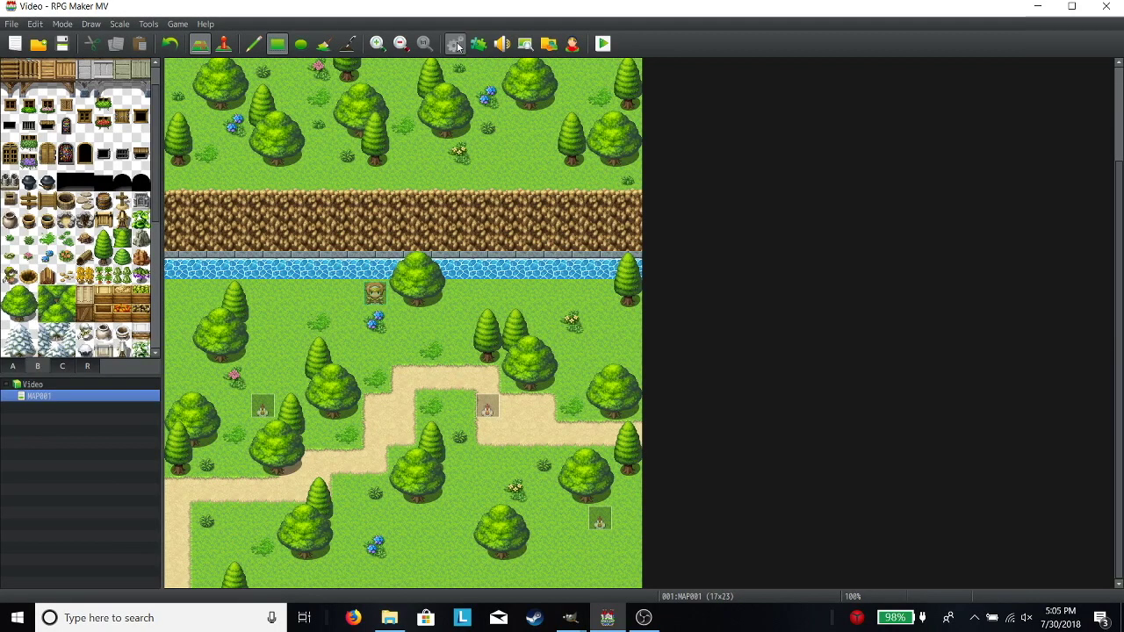
Set the first image (A1) of the Outside tileset to Outside_A12 in the database and apply the change.
{"action": "left_click", "coordinate": [455, 44]}
{"action": "left_click", "coordinate": [493, 239]}
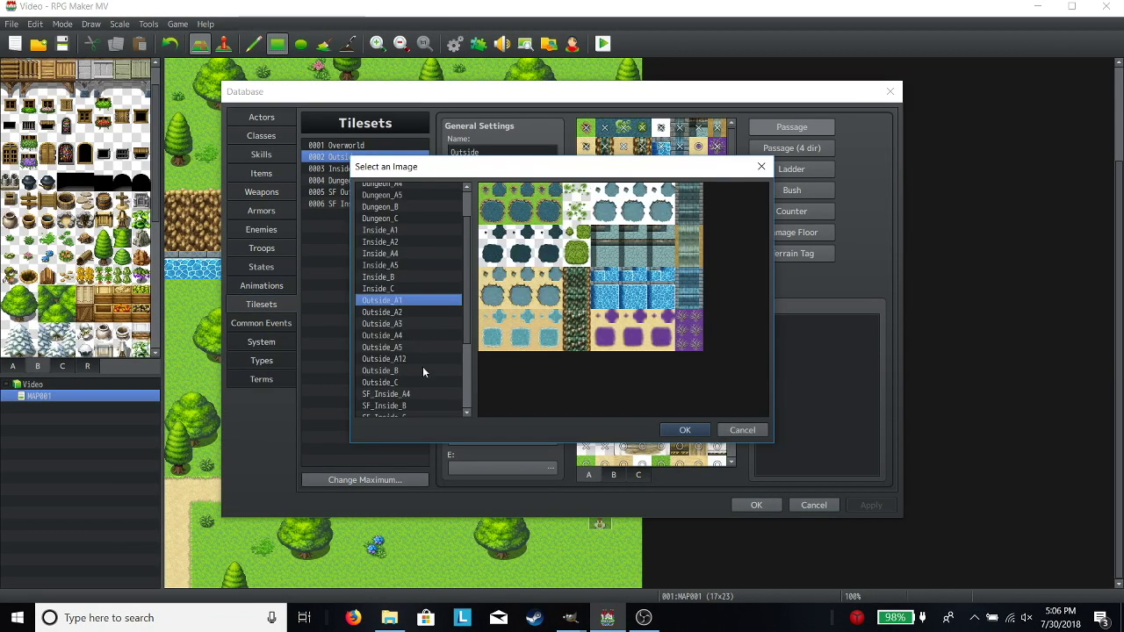
{"action": "left_click", "coordinate": [680, 428]}
{"action": "left_click", "coordinate": [757, 505]}
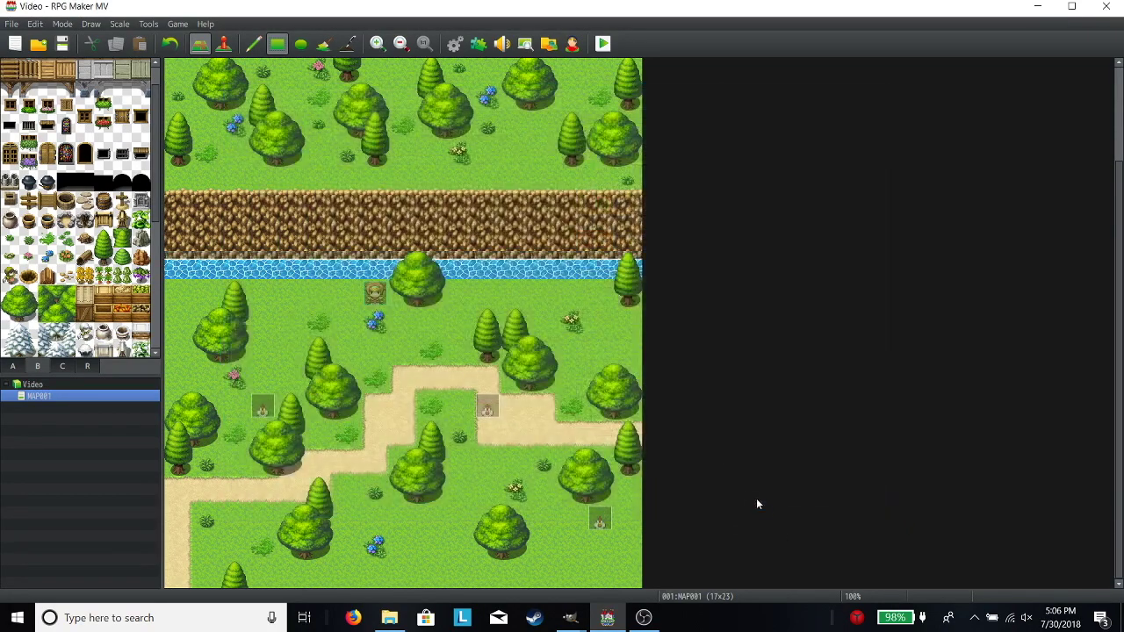
Save the game changes, run a playtest, start a new game and view the rock wall above the water.
{"action": "left_click", "coordinate": [602, 44]}
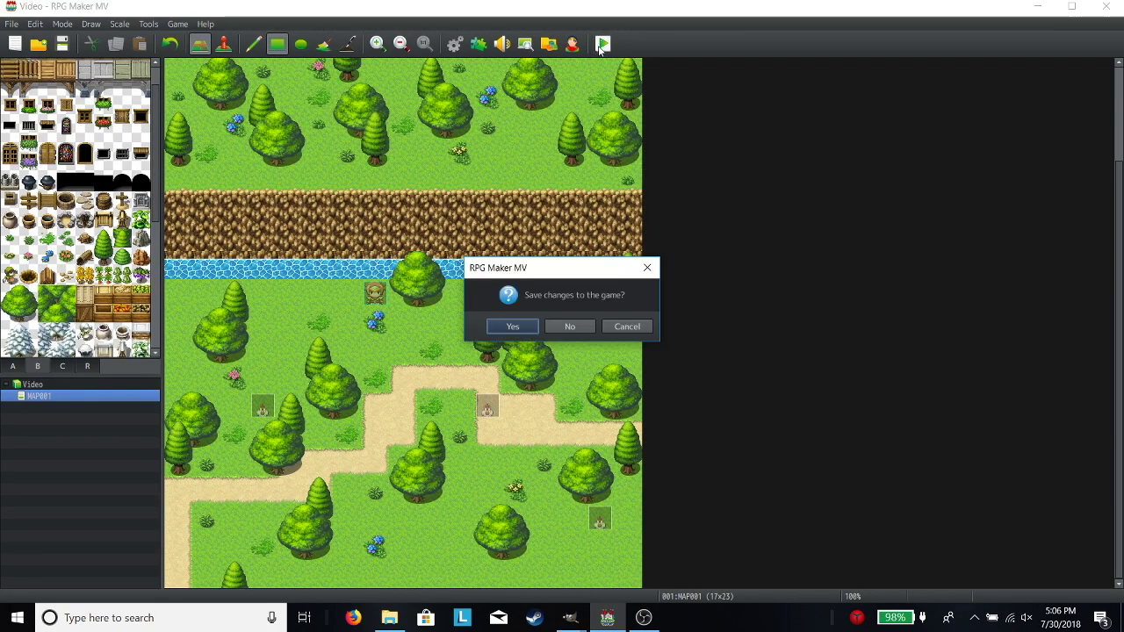
{"action": "left_click", "coordinate": [511, 326]}
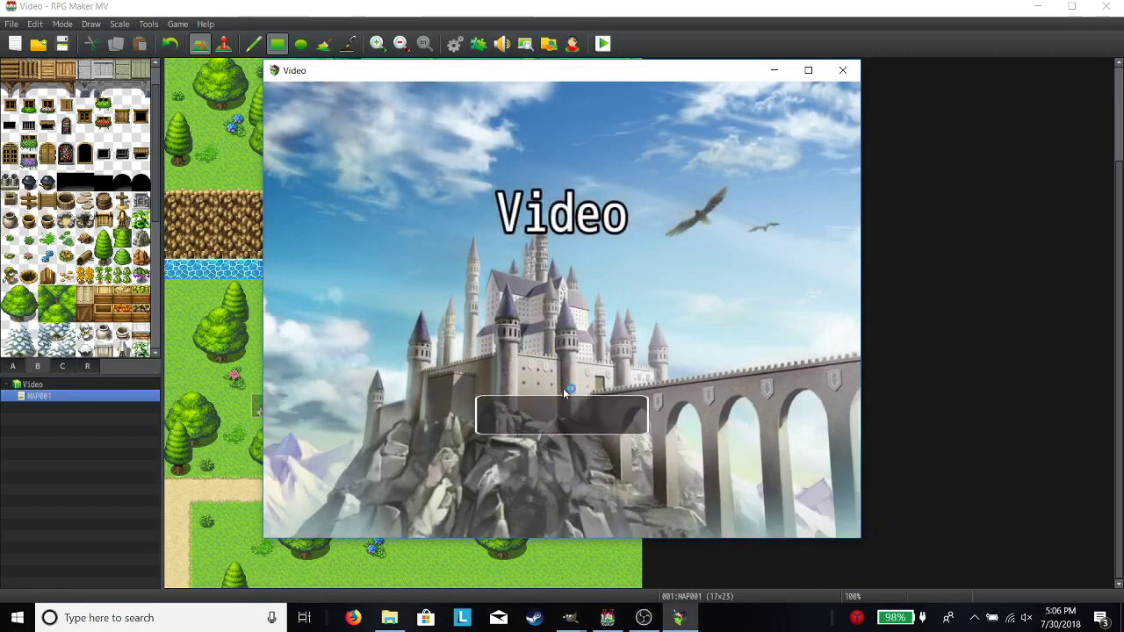
{"action": "left_click", "coordinate": [565, 392]}
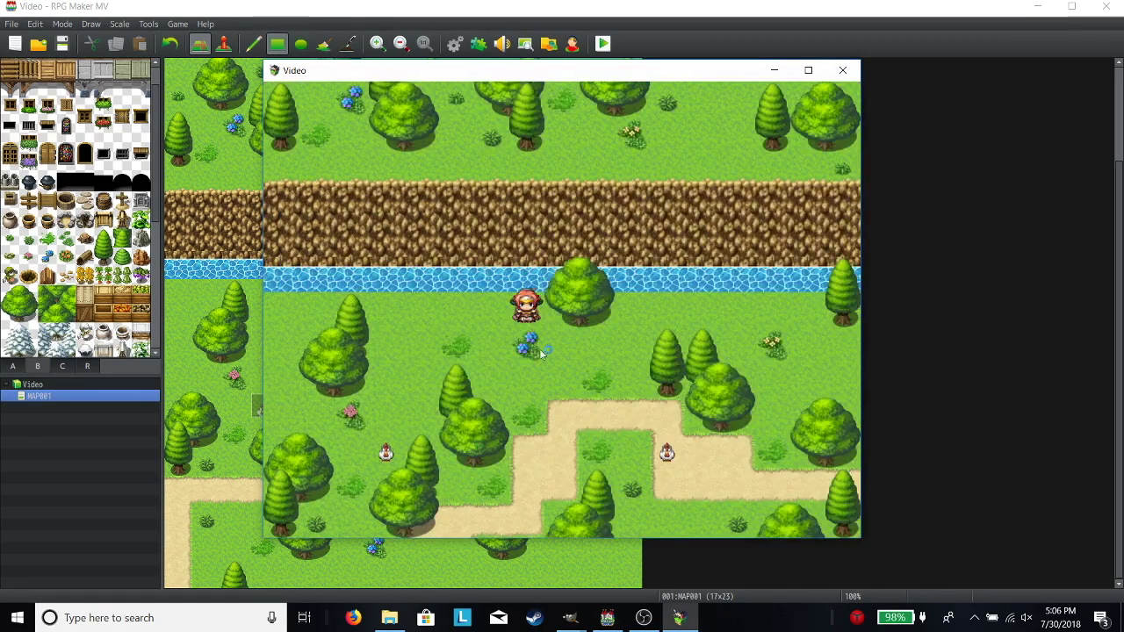
{"action": "mouse_move", "coordinate": [492, 316]}
{"action": "left_mouse_down"}
{"action": "mouse_move", "coordinate": [313, 310]}
{"action": "mouse_move", "coordinate": [664, 301]}
{"action": "mouse_move", "coordinate": [702, 255]}
{"action": "mouse_move", "coordinate": [761, 289]}
{"action": "left_mouse_up"}
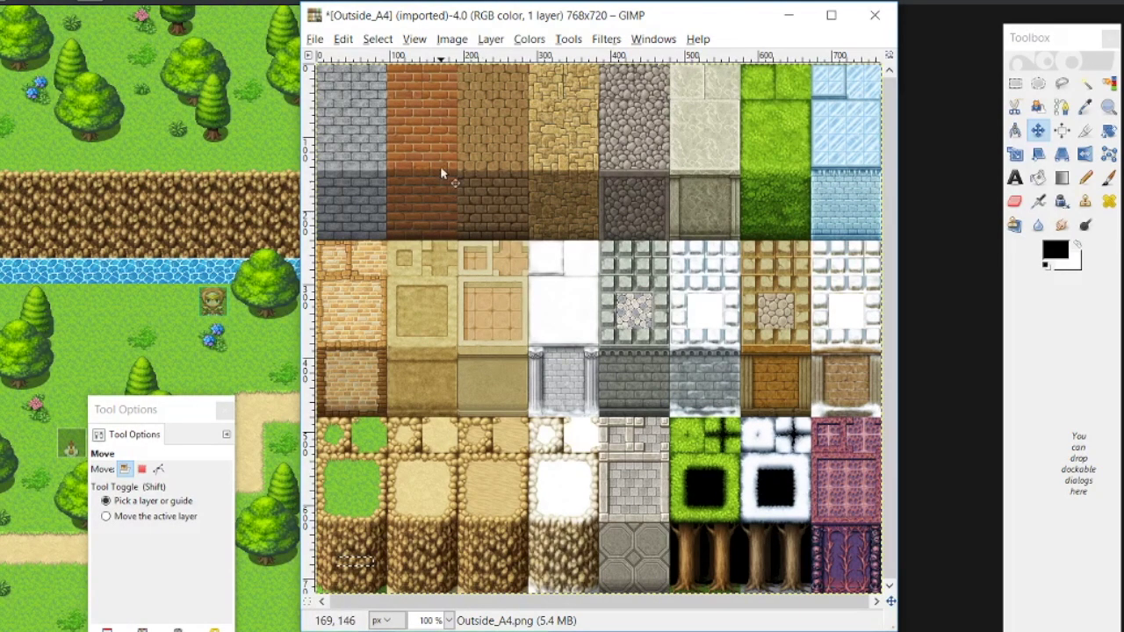
In GIMP's Outside_A4 image, select a 51 × 13 px strip of the brown rock wall below the green grass tile and copy it.
{"action": "left_click", "coordinate": [413, 39]}
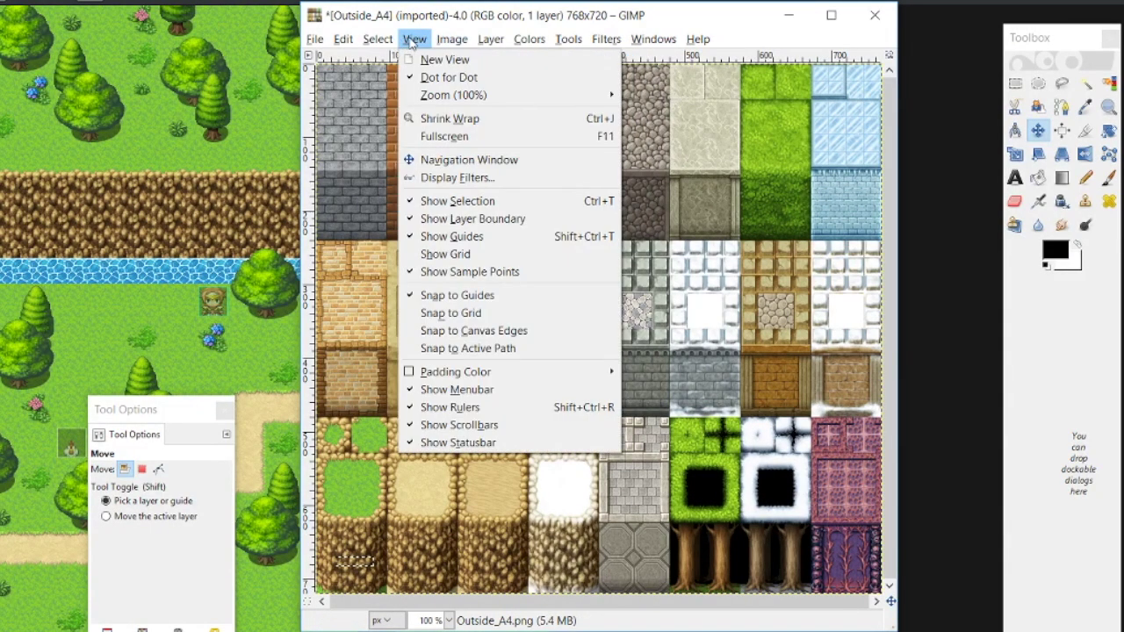
{"action": "mouse_move", "coordinate": [527, 95]}
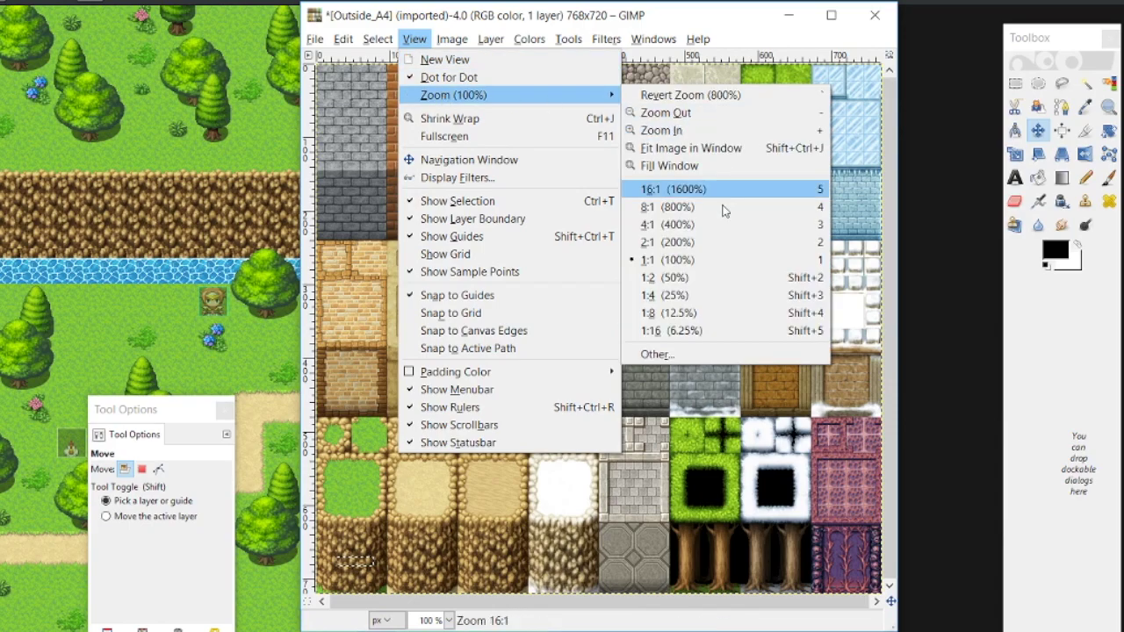
{"action": "left_click", "coordinate": [702, 225]}
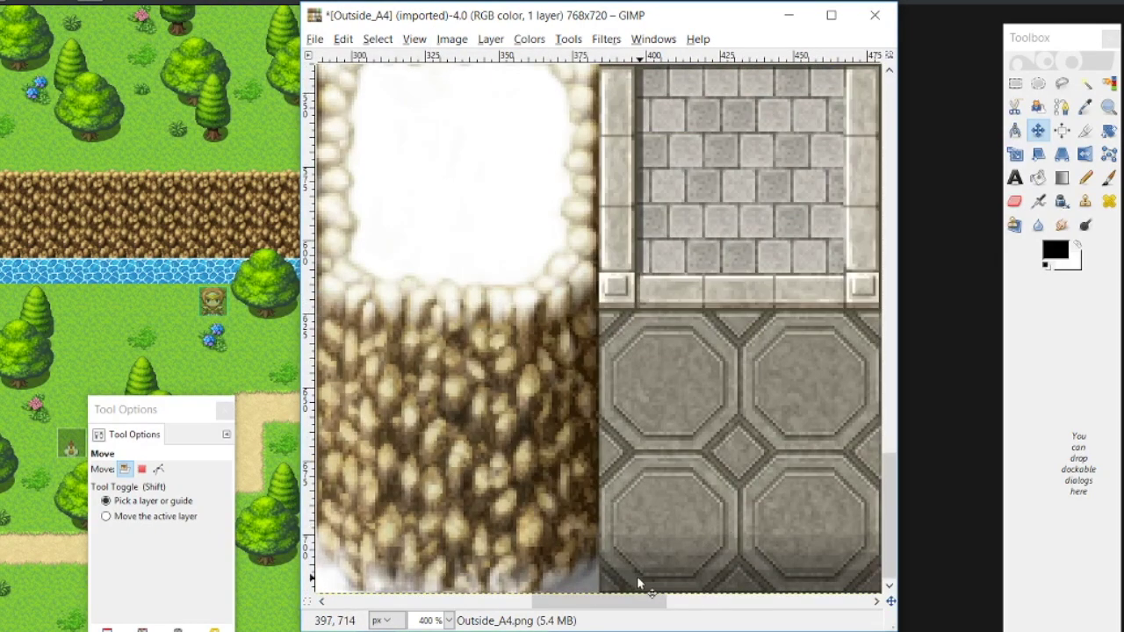
{"action": "left_click_drag", "start_coordinate": [641, 601], "coordinate": [404, 599]}
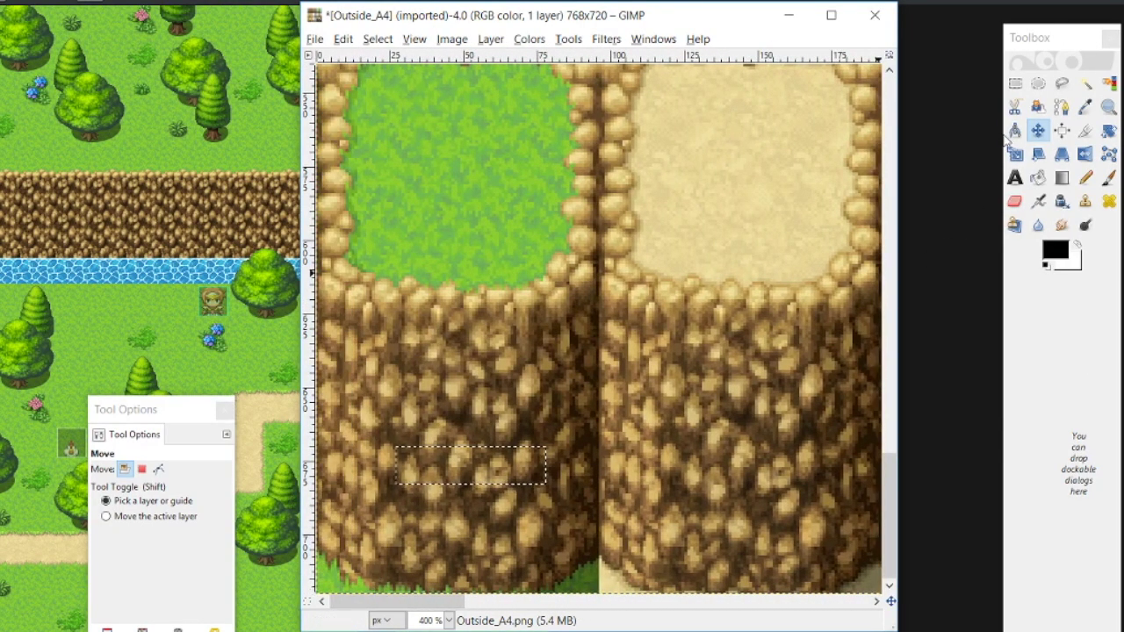
{"action": "left_click", "coordinate": [1015, 83]}
{"action": "left_click_drag", "start_coordinate": [545, 486], "coordinate": [545, 486]}
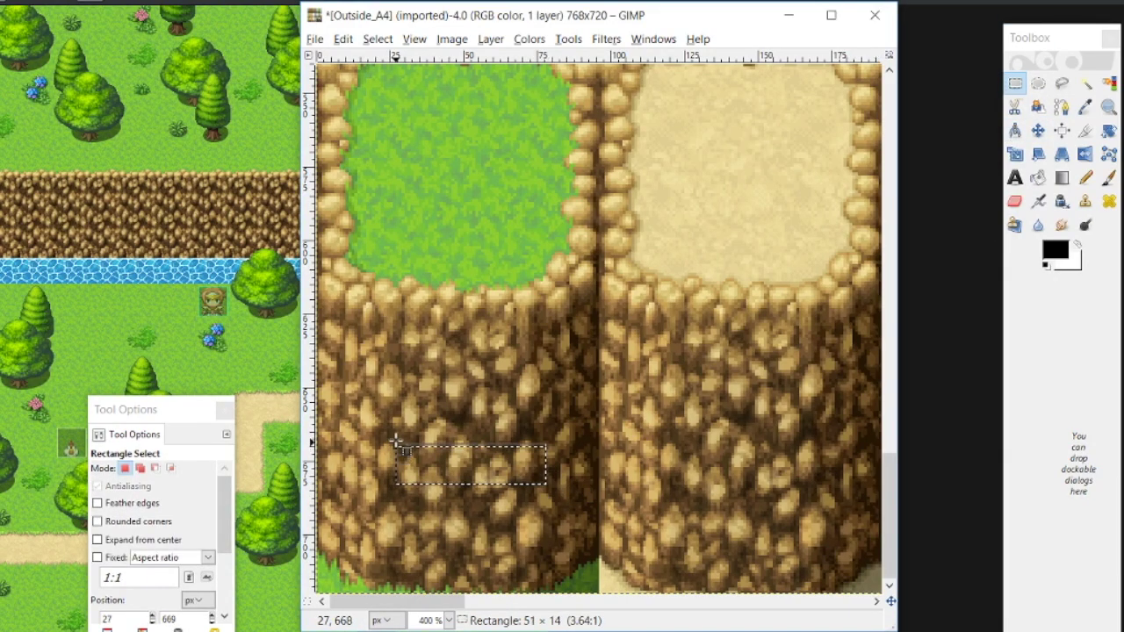
{"action": "left_click_drag", "start_coordinate": [397, 450], "coordinate": [397, 450]}
{"action": "right_click", "coordinate": [477, 474]}
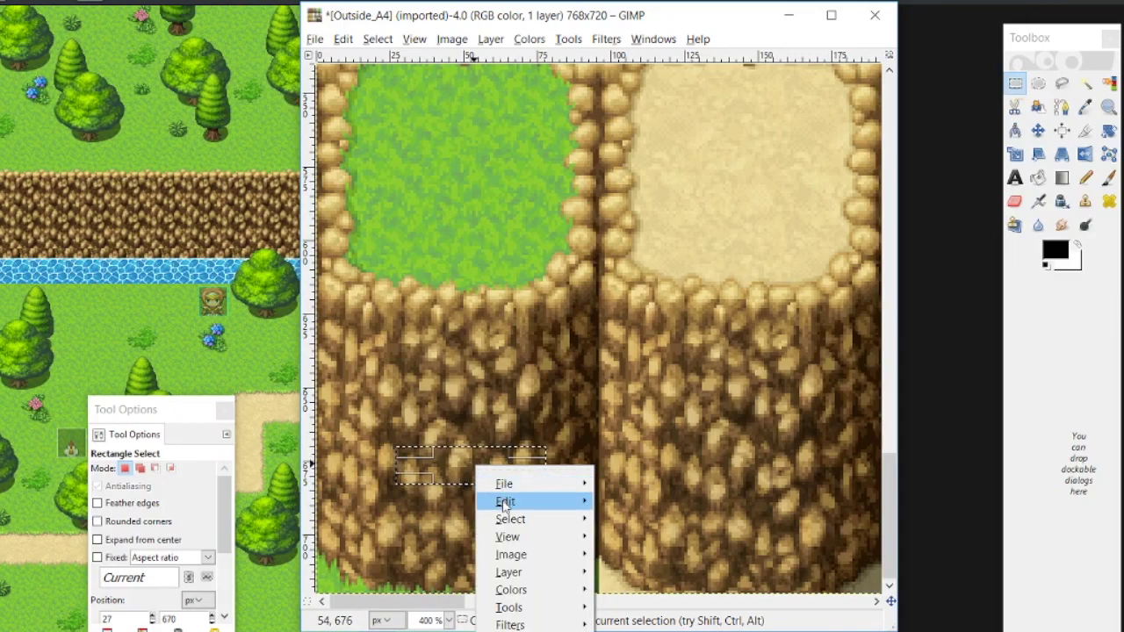
{"action": "mouse_move", "coordinate": [505, 502]}
{"action": "left_click", "coordinate": [627, 422]}
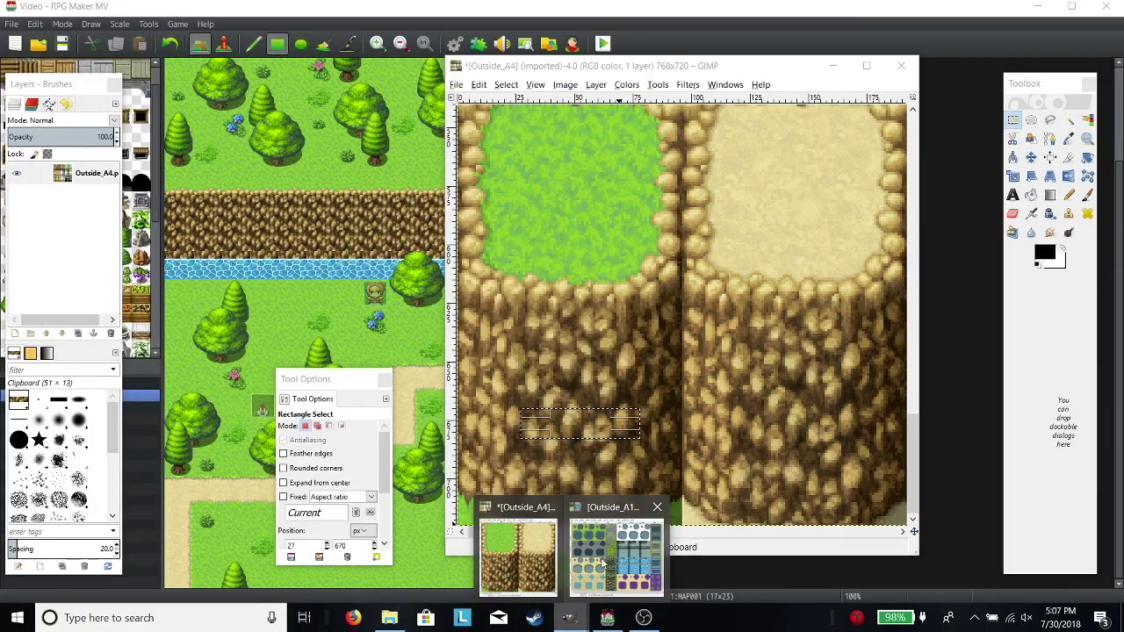
Bring up the Outside_A1 image, maximize its window and move the tool options and layers dialogs clear of the blue water tiles.
{"action": "left_click", "coordinate": [502, 606]}
{"action": "left_click_drag", "start_coordinate": [352, 107], "coordinate": [658, 76]}
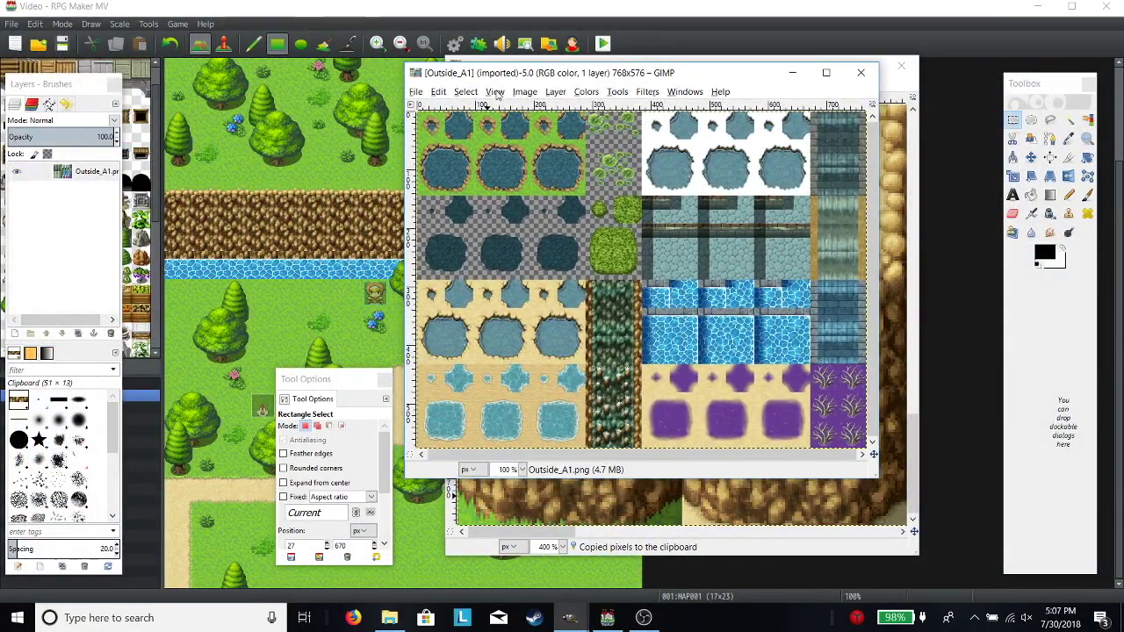
{"action": "left_click", "coordinate": [495, 91]}
{"action": "mouse_move", "coordinate": [527, 137]}
{"action": "left_click", "coordinate": [712, 237]}
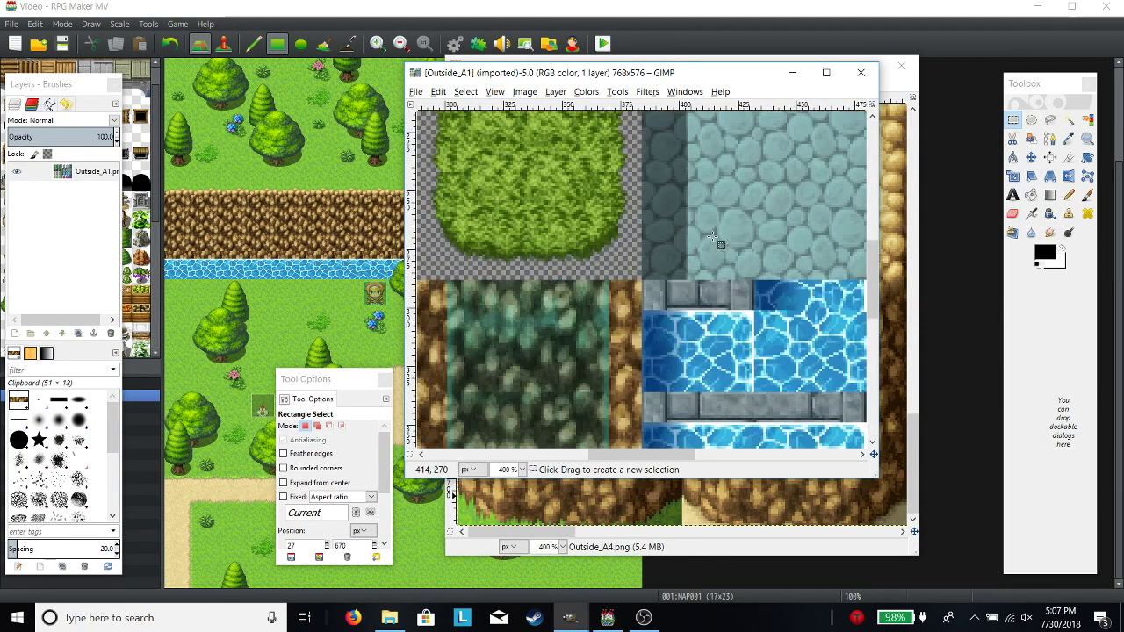
{"action": "scroll", "coordinate": [680, 442], "scroll_direction": "down", "scroll_amount": 4}
{"action": "scroll", "coordinate": [677, 446], "scroll_direction": "right", "scroll_amount": 1}
{"action": "scroll", "coordinate": [689, 421], "scroll_direction": "up", "scroll_amount": 2}
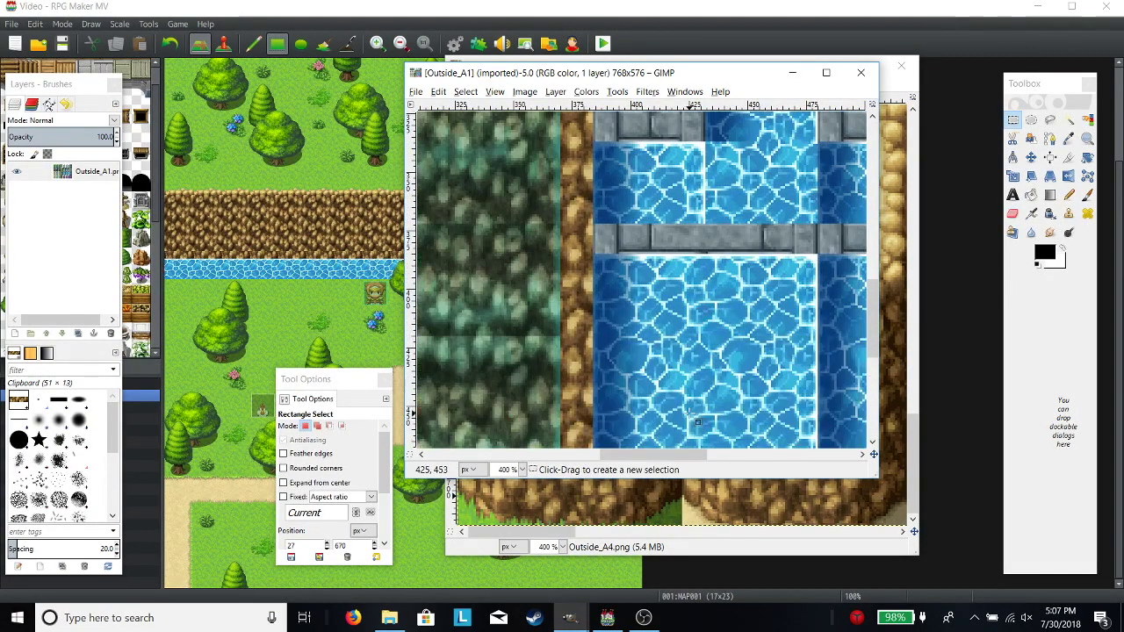
{"action": "left_click_drag", "start_coordinate": [685, 457], "coordinate": [722, 456]}
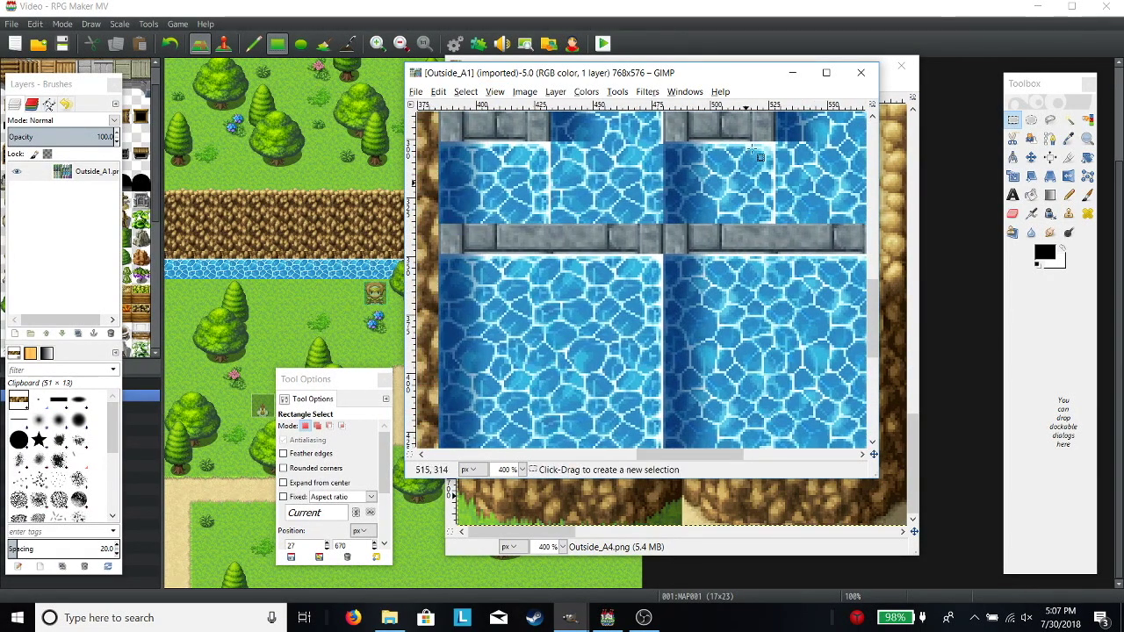
{"action": "scroll", "coordinate": [757, 155], "scroll_direction": "up", "scroll_amount": 3}
{"action": "left_click", "coordinate": [825, 72]}
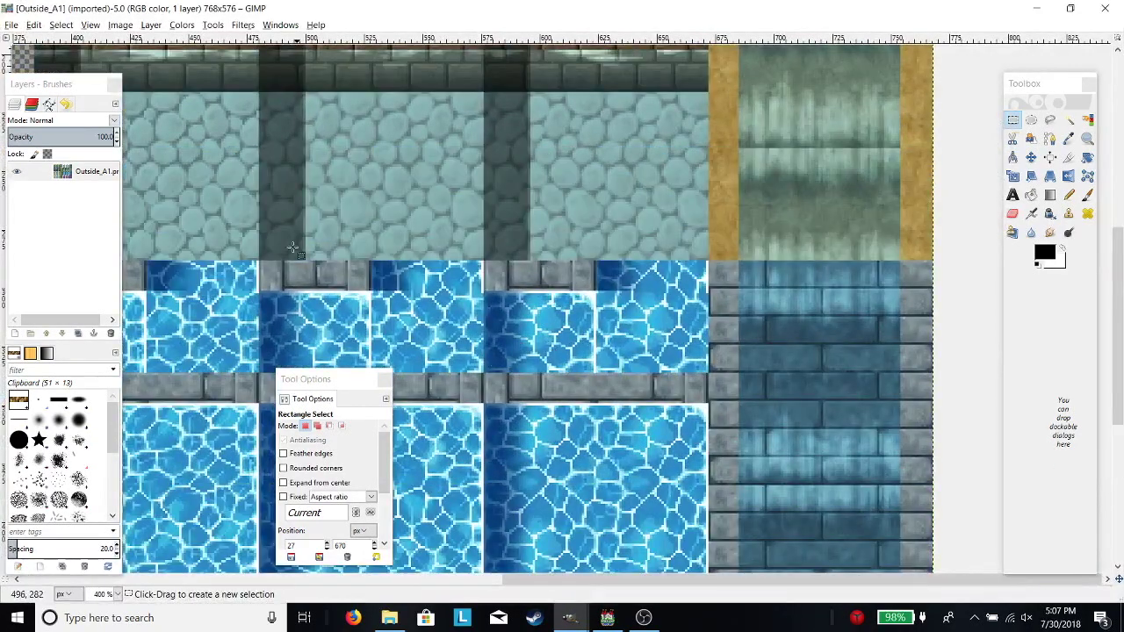
{"action": "left_click_drag", "start_coordinate": [322, 380], "coordinate": [830, 303]}
{"action": "mouse_move", "coordinate": [89, 85]}
{"action": "left_mouse_down"}
{"action": "mouse_move", "coordinate": [495, 131]}
{"action": "mouse_move", "coordinate": [975, 117]}
{"action": "left_mouse_up"}
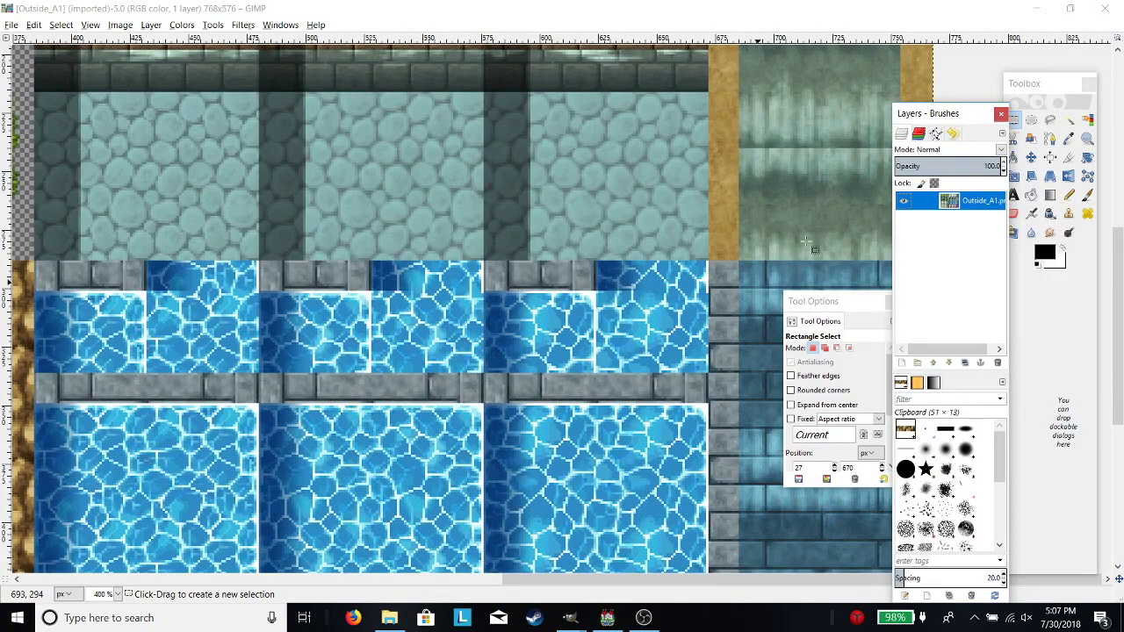
Paste two rock strips and place them over the first water block's upper stone edge and the start of its middle stone band.
{"action": "left_click", "coordinate": [1031, 156]}
{"action": "right_click", "coordinate": [262, 387]}
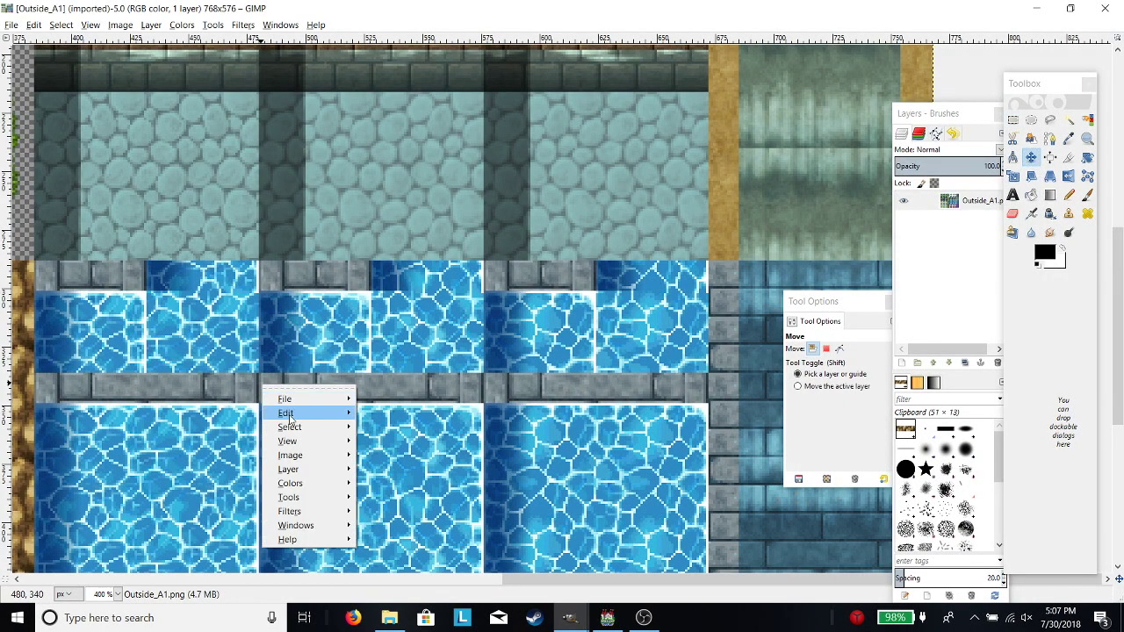
{"action": "mouse_move", "coordinate": [289, 420]}
{"action": "left_click", "coordinate": [391, 416]}
{"action": "left_click_drag", "start_coordinate": [526, 295], "coordinate": [88, 275]}
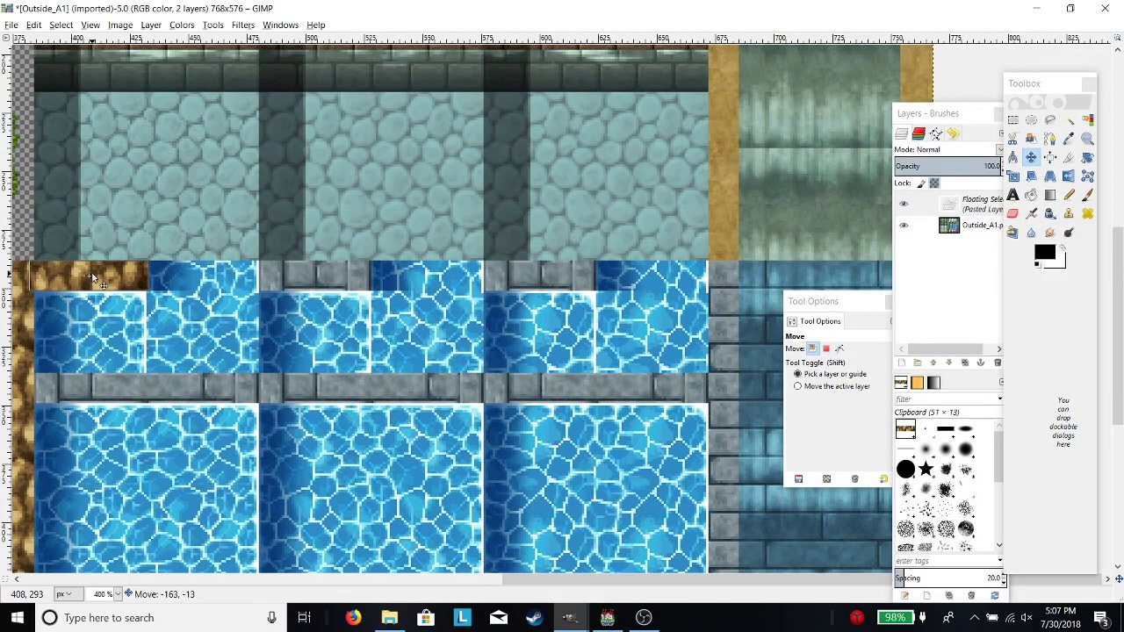
{"action": "right_click", "coordinate": [268, 329]}
{"action": "mouse_move", "coordinate": [289, 353]}
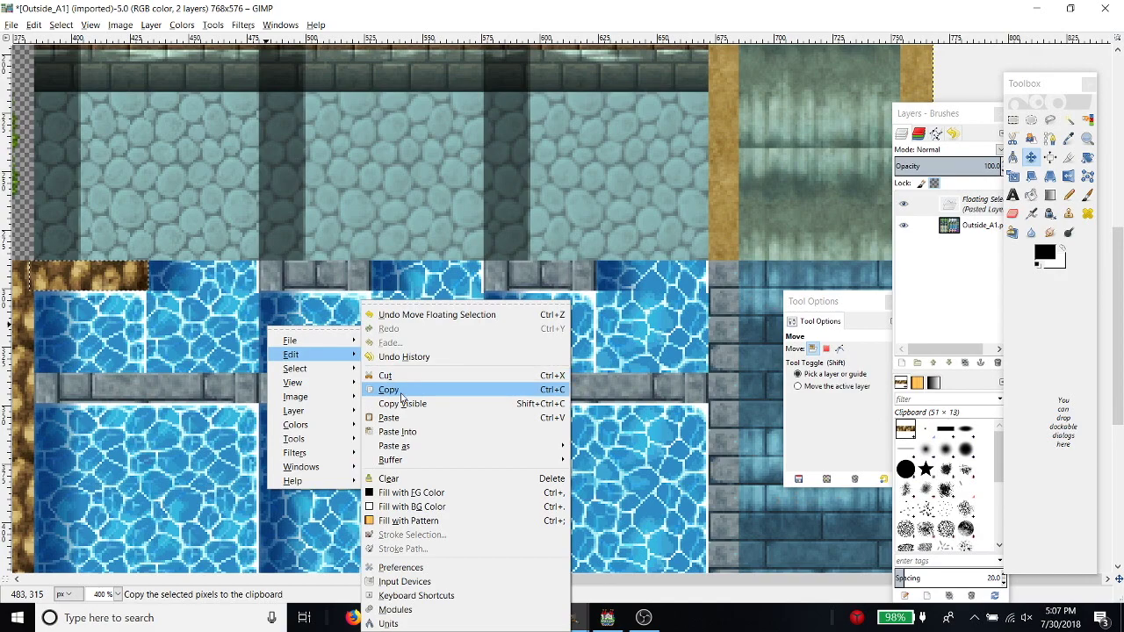
{"action": "left_click", "coordinate": [399, 419]}
{"action": "left_click_drag", "start_coordinate": [114, 277], "coordinate": [118, 389]}
Paste another rock strip and place it over the upper stone edge of the second water block.
{"action": "right_click", "coordinate": [223, 370]}
{"action": "mouse_move", "coordinate": [273, 397]}
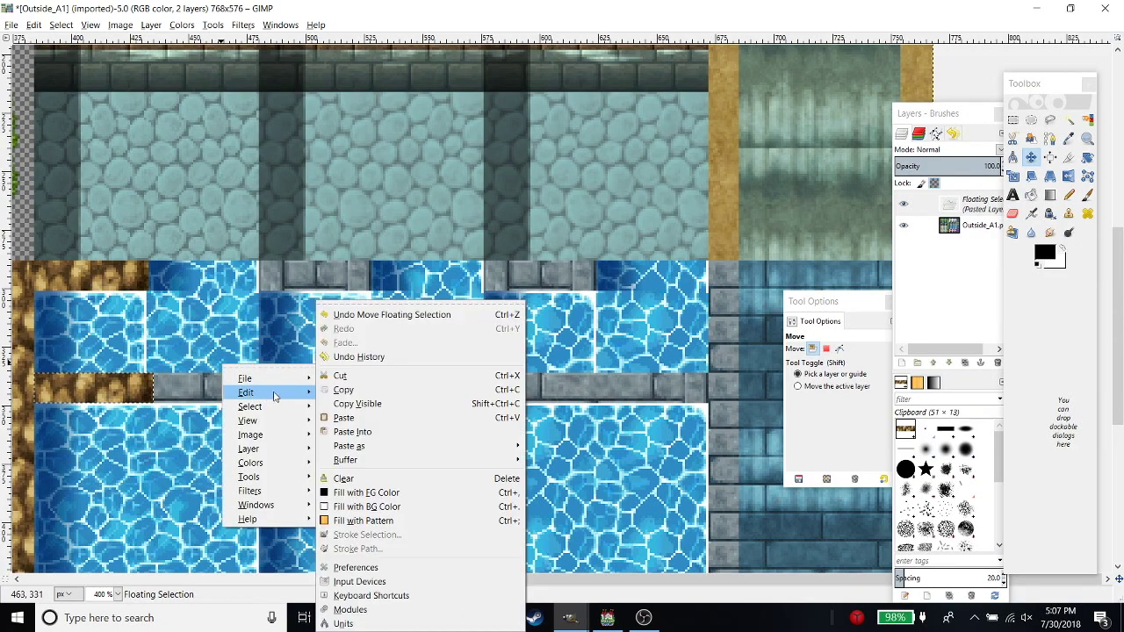
{"action": "left_click", "coordinate": [344, 418]}
{"action": "left_click_drag", "start_coordinate": [129, 393], "coordinate": [327, 278]}
{"action": "right_click", "coordinate": [337, 402]}
{"action": "left_click", "coordinate": [246, 398]}
Paste more rock strips to cover the rest of the middle stone band across the first and second water blocks.
{"action": "right_click", "coordinate": [306, 394]}
{"action": "mouse_move", "coordinate": [349, 425]}
{"action": "left_click", "coordinate": [431, 418]}
{"action": "left_click", "coordinate": [318, 384]}
{"action": "right_click", "coordinate": [317, 383]}
{"action": "left_click", "coordinate": [436, 418]}
{"action": "left_click_drag", "start_coordinate": [469, 306], "coordinate": [446, 391]}
{"action": "left_click", "coordinate": [420, 389]}
{"action": "right_click", "coordinate": [421, 389]}
{"action": "left_click", "coordinate": [539, 418]}
{"action": "left_click", "coordinate": [542, 389]}
Cover the third water block's upper stone edge and middle stone band with pasted rock strips and anchor the floating selection.
{"action": "right_click", "coordinate": [541, 389]}
{"action": "left_click", "coordinate": [660, 417]}
{"action": "left_click_drag", "start_coordinate": [493, 308], "coordinate": [563, 277]}
{"action": "left_click", "coordinate": [548, 372]}
{"action": "right_click", "coordinate": [548, 373]}
{"action": "left_click", "coordinate": [665, 401]}
{"action": "left_click_drag", "start_coordinate": [495, 309], "coordinate": [567, 390]}
{"action": "left_click", "coordinate": [624, 397]}
{"action": "right_click", "coordinate": [625, 397]}
{"action": "left_click", "coordinate": [743, 417]}
{"action": "left_click_drag", "start_coordinate": [492, 302], "coordinate": [666, 384]}
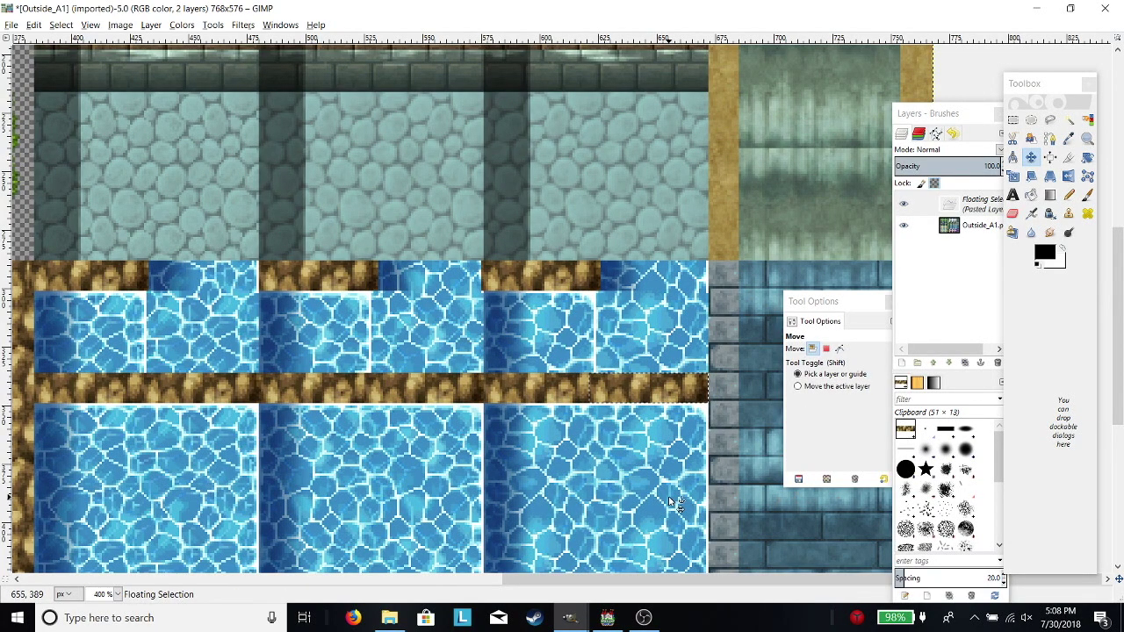
{"action": "key", "text": "ctrl+h"}
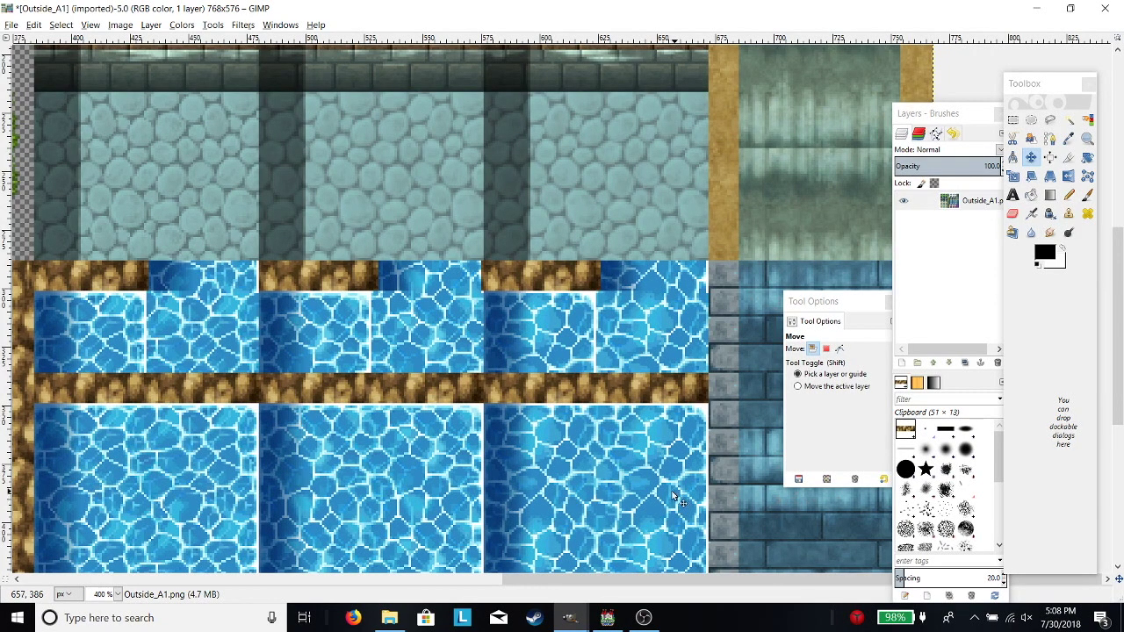
{"action": "left_click_drag", "start_coordinate": [547, 580], "coordinate": [700, 515]}
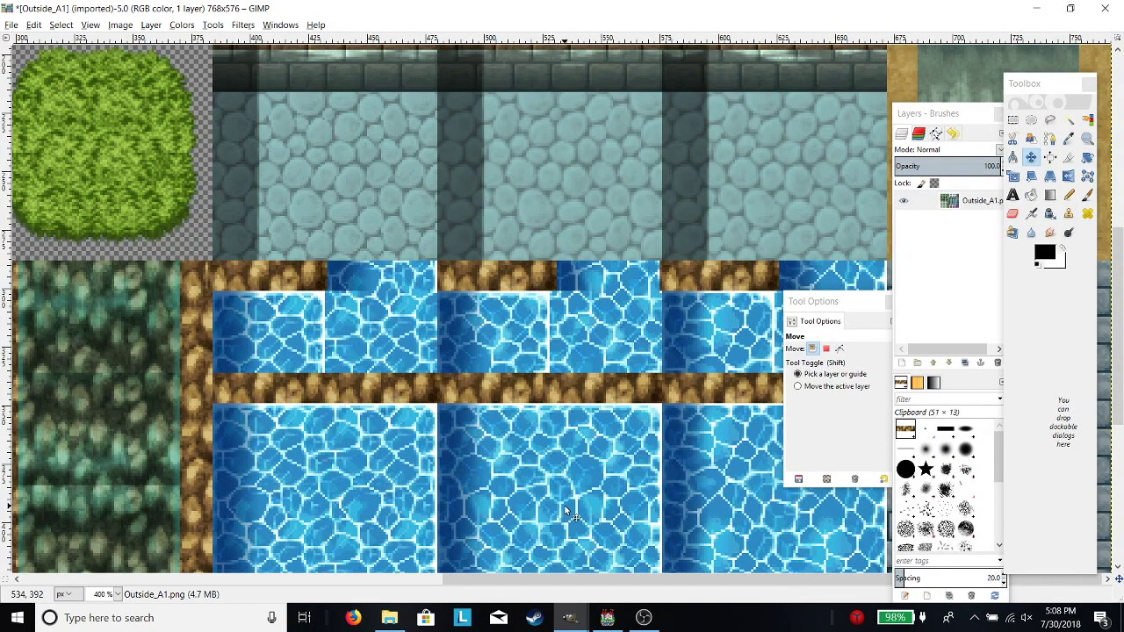
{"action": "scroll", "coordinate": [557, 360], "scroll_direction": "down", "scroll_amount": 3}
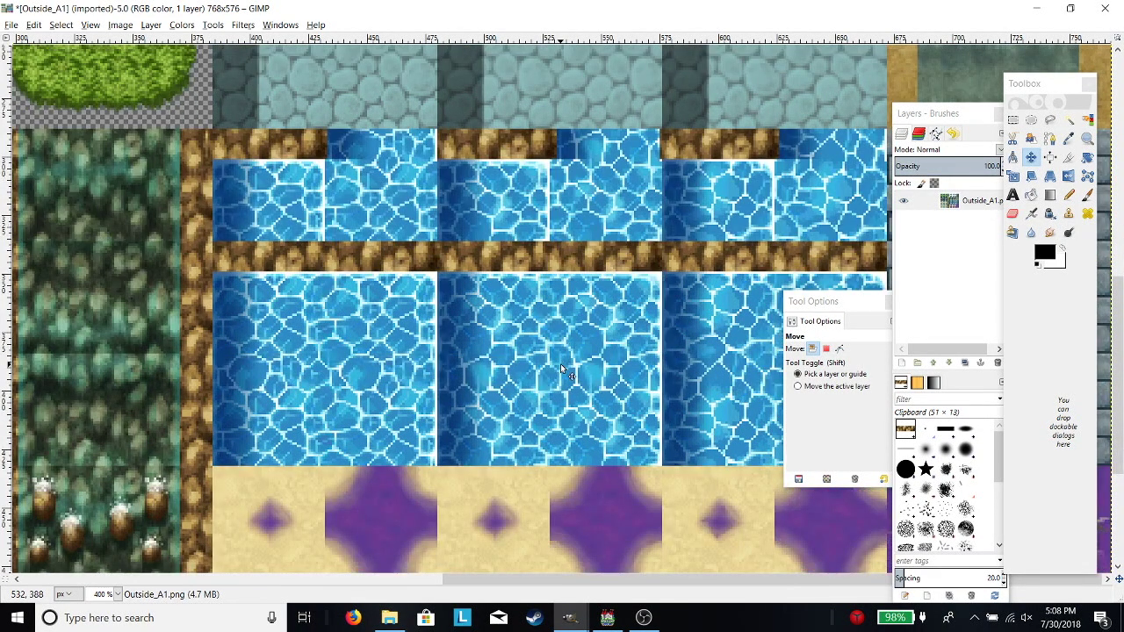
{"action": "scroll", "coordinate": [562, 369], "scroll_direction": "up", "scroll_amount": 3}
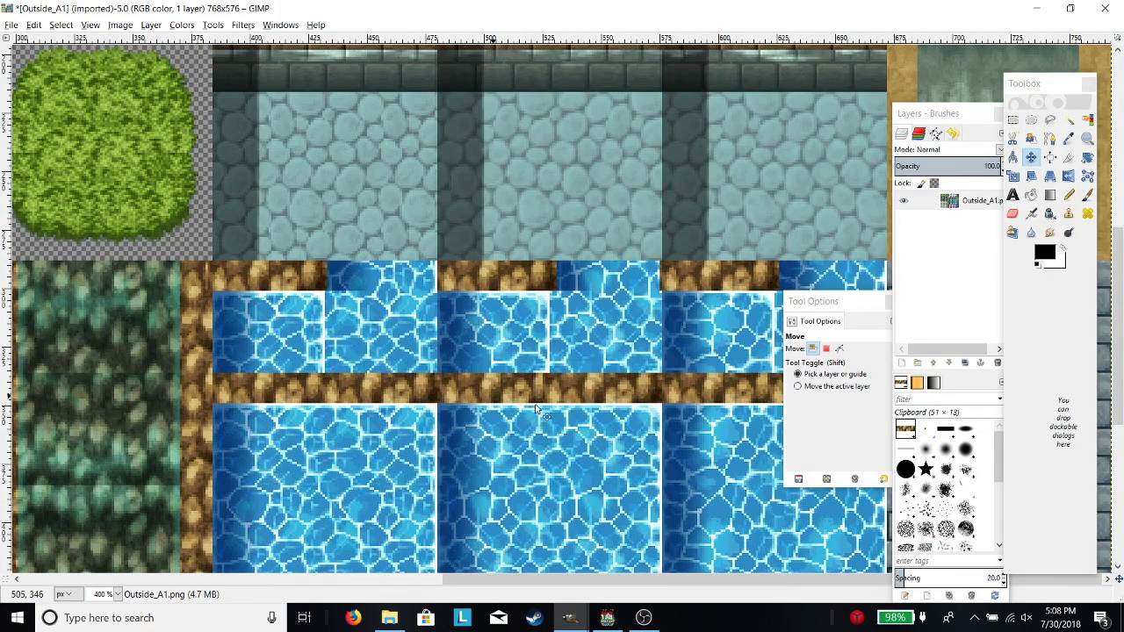
Return to the Outside_A4 image, maximize its window and clear the rectangular selection on the rock wall.
{"action": "left_click", "coordinate": [1037, 7]}
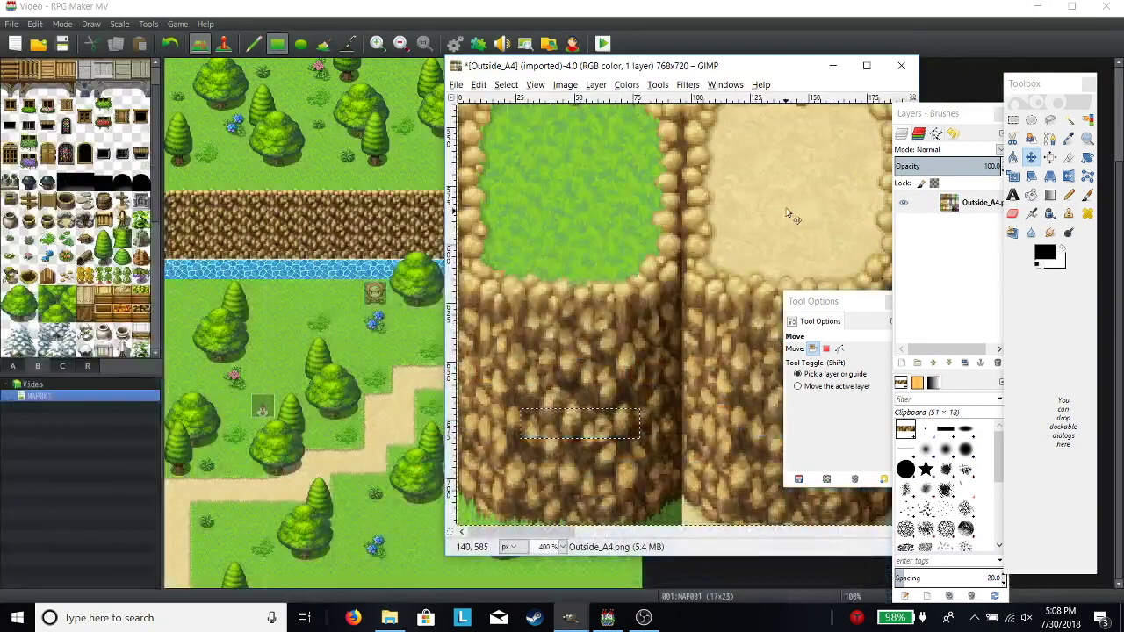
{"action": "left_click", "coordinate": [858, 47]}
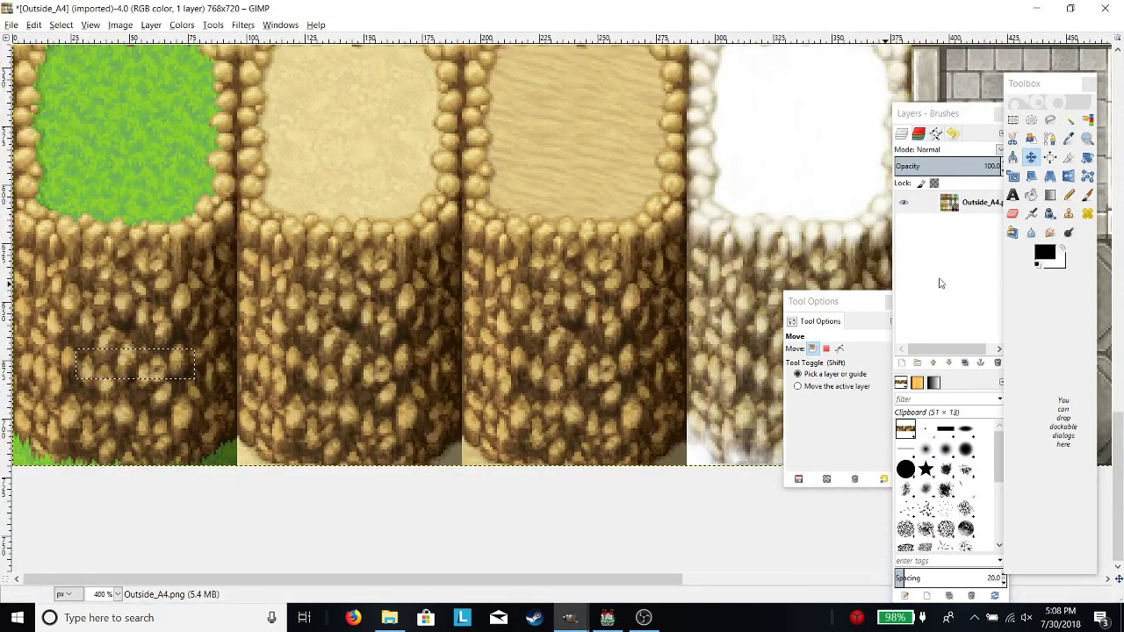
{"action": "left_click", "coordinate": [1012, 119]}
{"action": "left_click_drag", "start_coordinate": [170, 375], "coordinate": [68, 344]}
{"action": "left_click", "coordinate": [173, 419]}
Switch to the Outside_A1 image and export it to the Desktop as Outside_A12.png, replacing the existing file.
{"action": "mouse_move", "coordinate": [571, 617]}
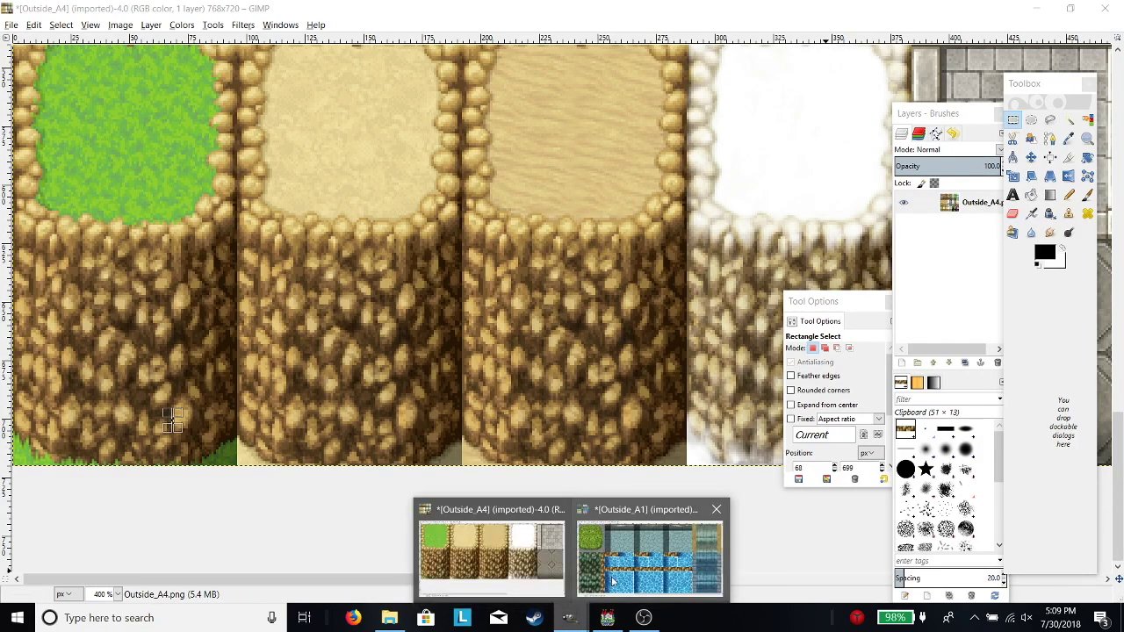
{"action": "left_click", "coordinate": [610, 585]}
{"action": "scroll", "coordinate": [665, 316], "scroll_direction": "down", "scroll_amount": 5}
{"action": "scroll", "coordinate": [668, 320], "scroll_direction": "up", "scroll_amount": 5}
{"action": "scroll", "coordinate": [655, 404], "scroll_direction": "down", "scroll_amount": 3}
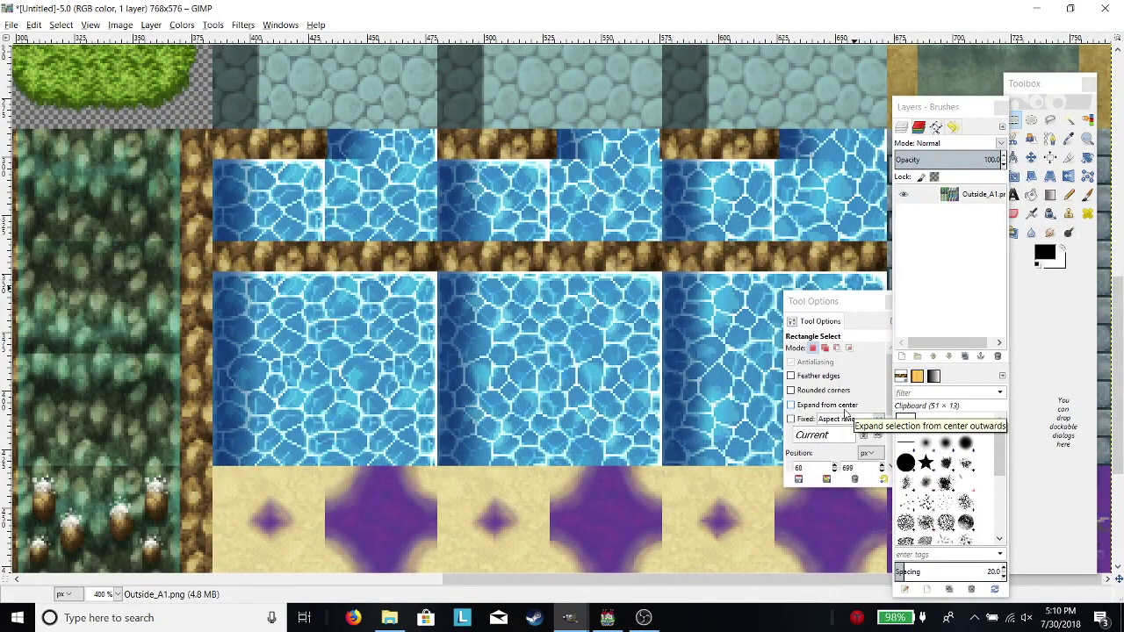
{"action": "left_click", "coordinate": [10, 25]}
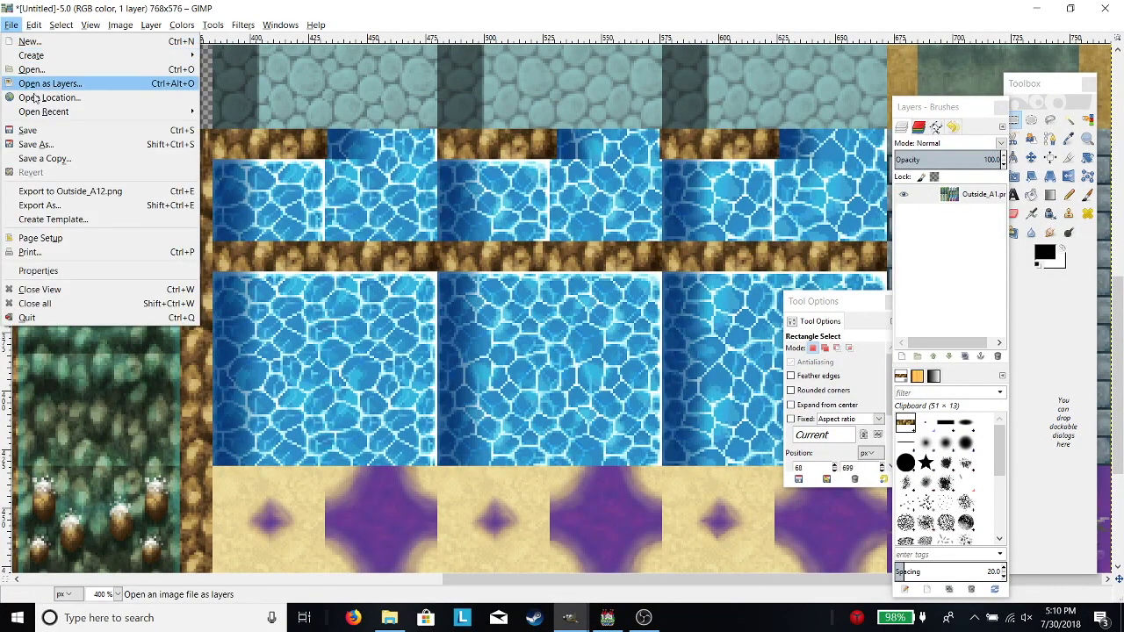
{"action": "left_click", "coordinate": [39, 204]}
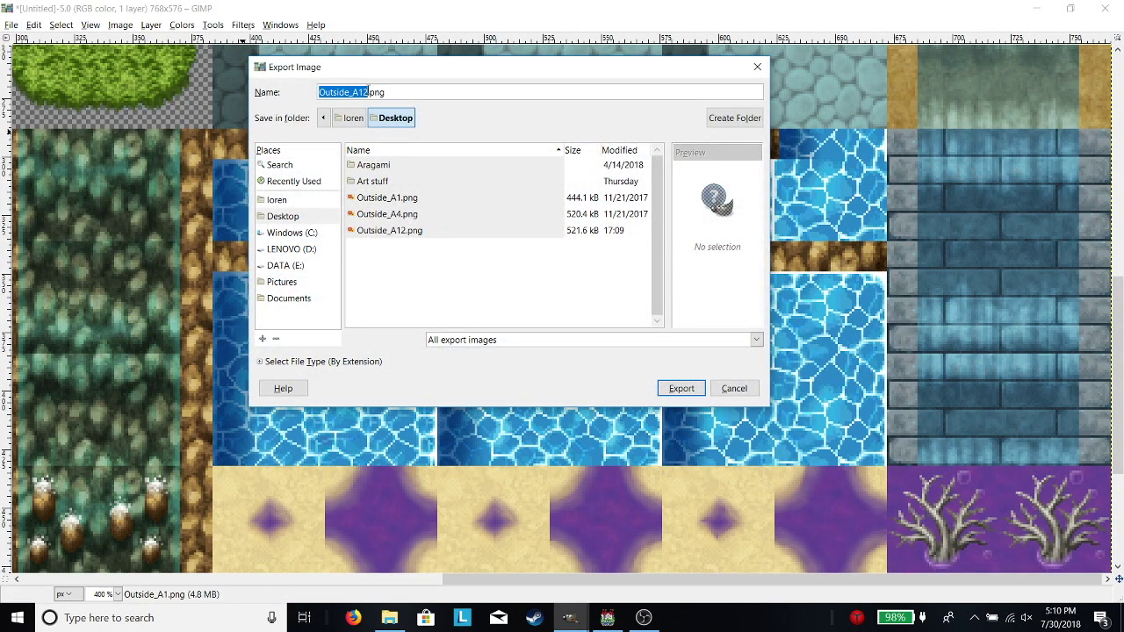
{"action": "left_click", "coordinate": [368, 91]}
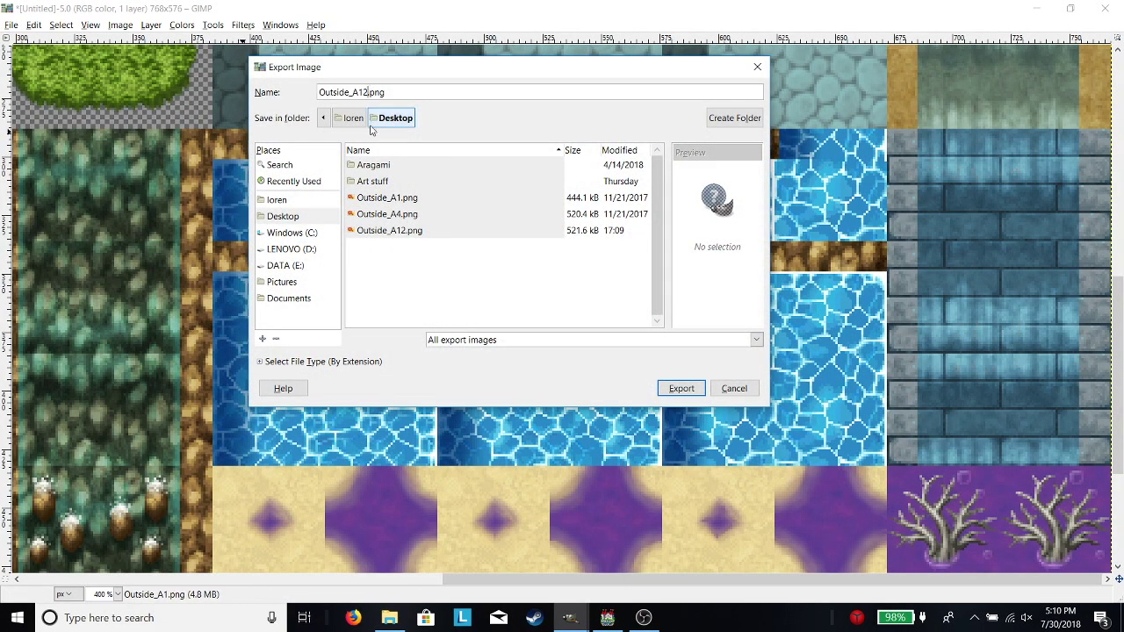
{"action": "left_click", "coordinate": [681, 388]}
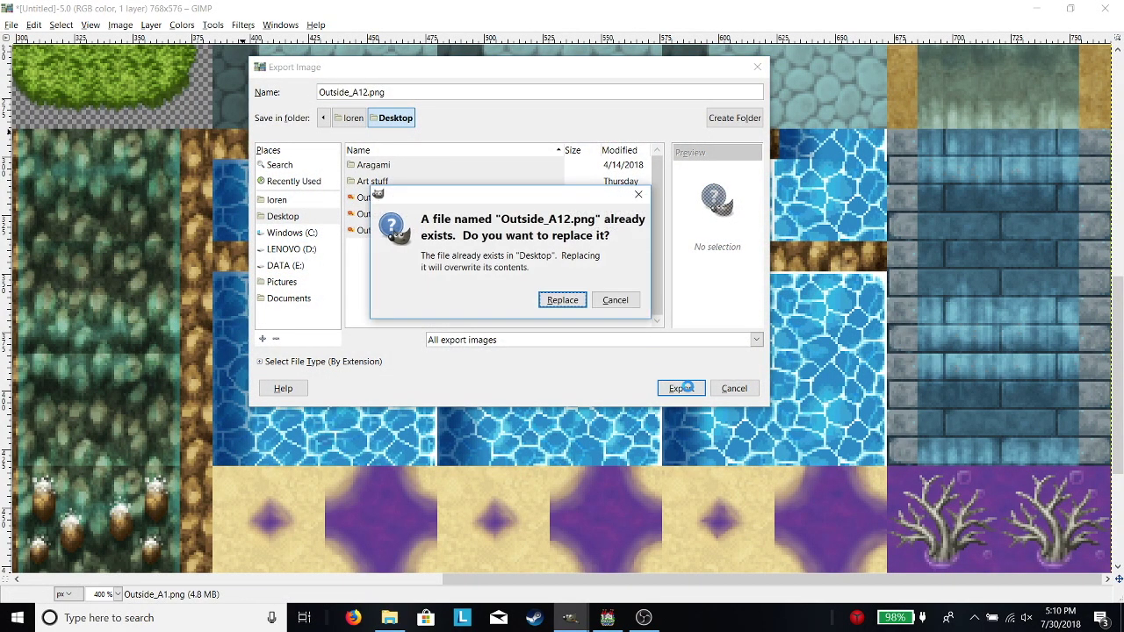
{"action": "left_click", "coordinate": [544, 301]}
{"action": "left_click", "coordinate": [571, 434]}
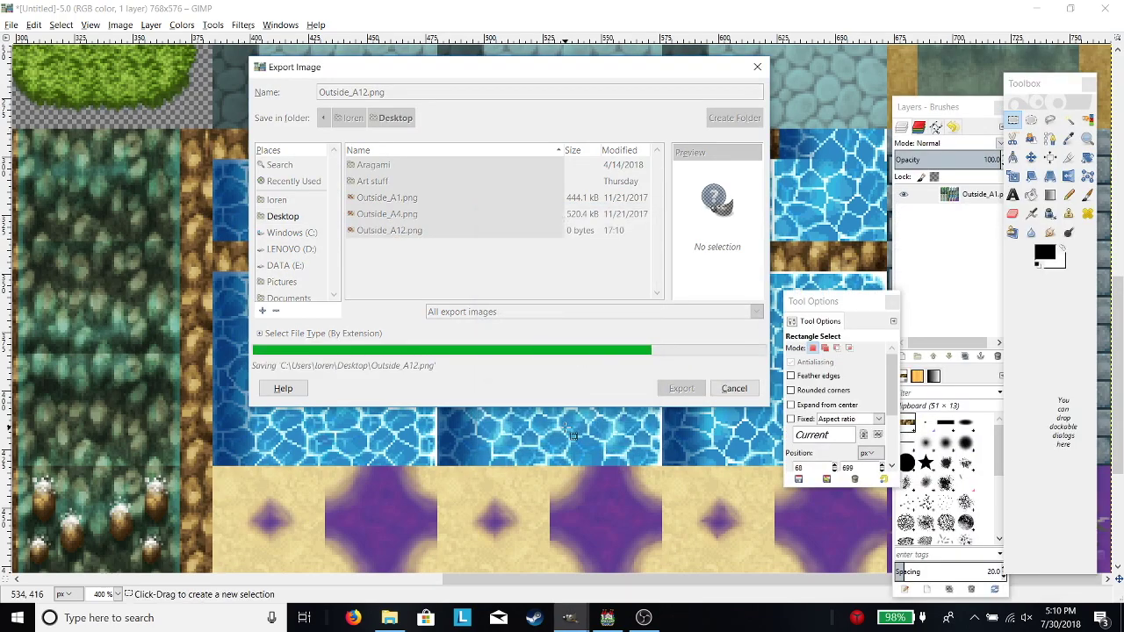
Move Outside_A12 from the desktop into the Video project's img/tilesets folder in File Explorer, replacing the existing copy.
{"action": "left_click", "coordinate": [1039, 7]}
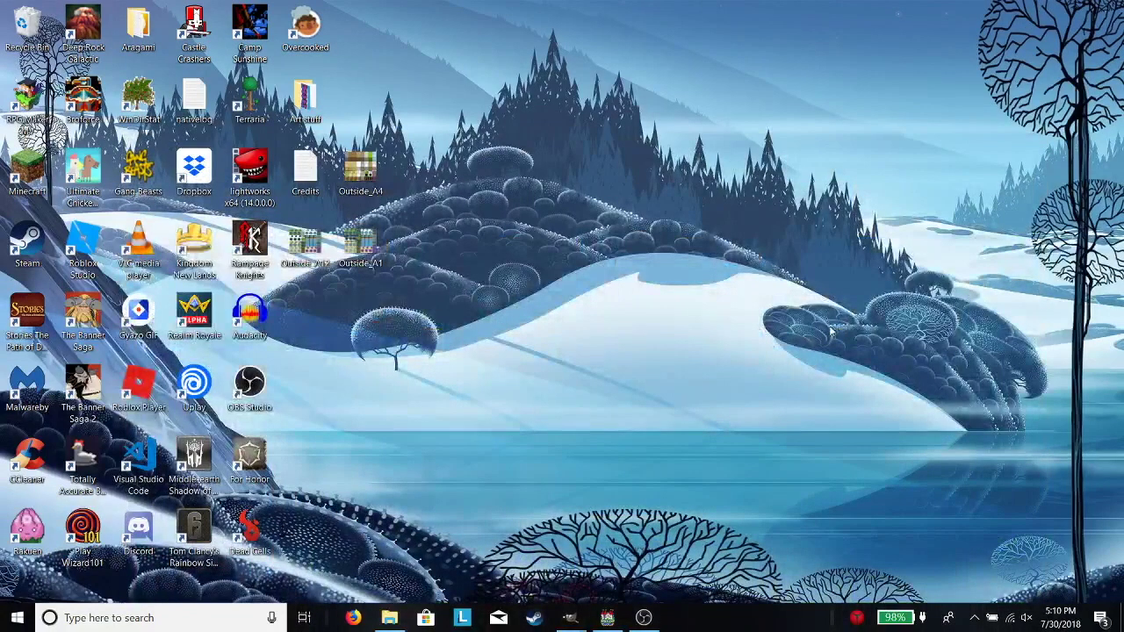
{"action": "left_click", "coordinate": [398, 619]}
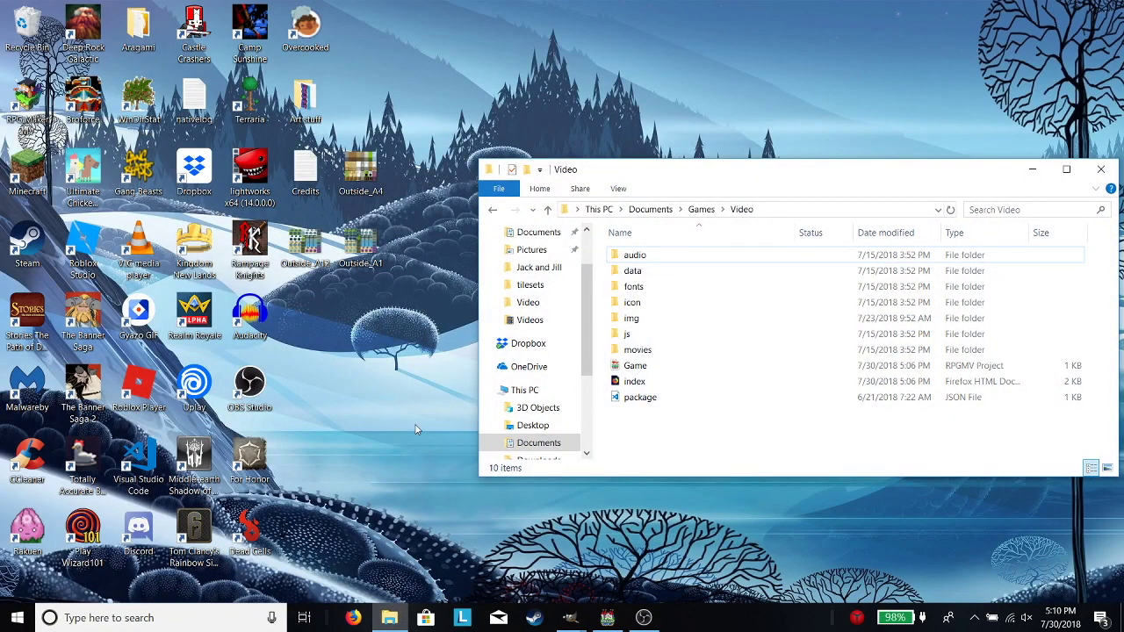
{"action": "double_click", "coordinate": [631, 317]}
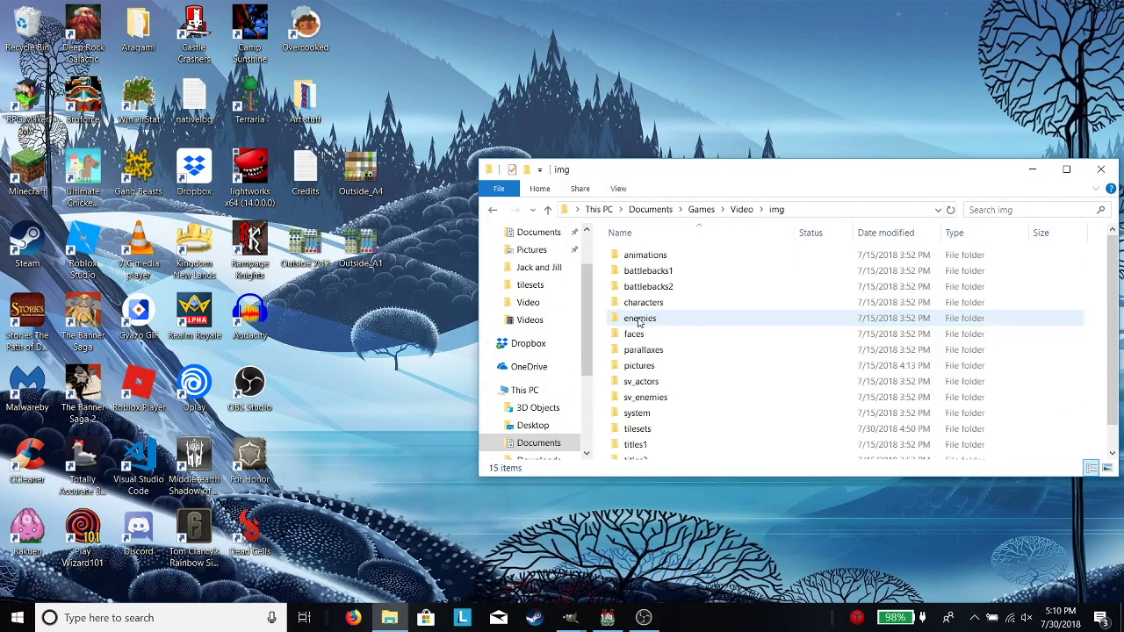
{"action": "scroll", "coordinate": [657, 386], "scroll_direction": "down", "scroll_amount": 1}
{"action": "double_click", "coordinate": [637, 404]}
{"action": "left_click_drag", "start_coordinate": [293, 254], "coordinate": [718, 312]}
{"action": "left_click", "coordinate": [575, 252]}
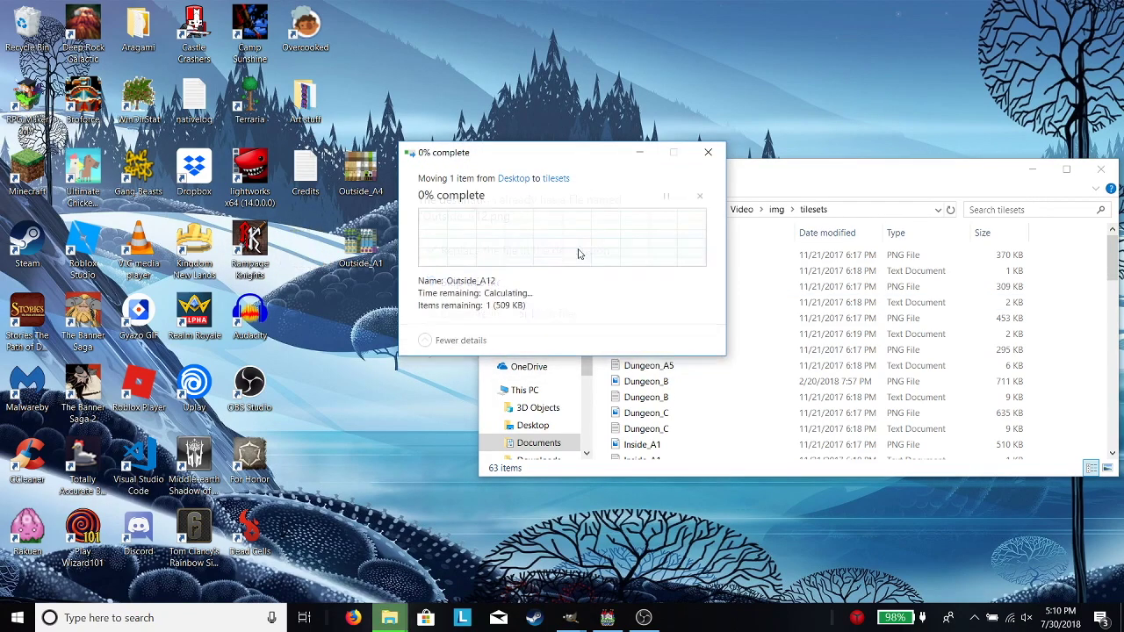
{"action": "left_click", "coordinate": [1025, 172]}
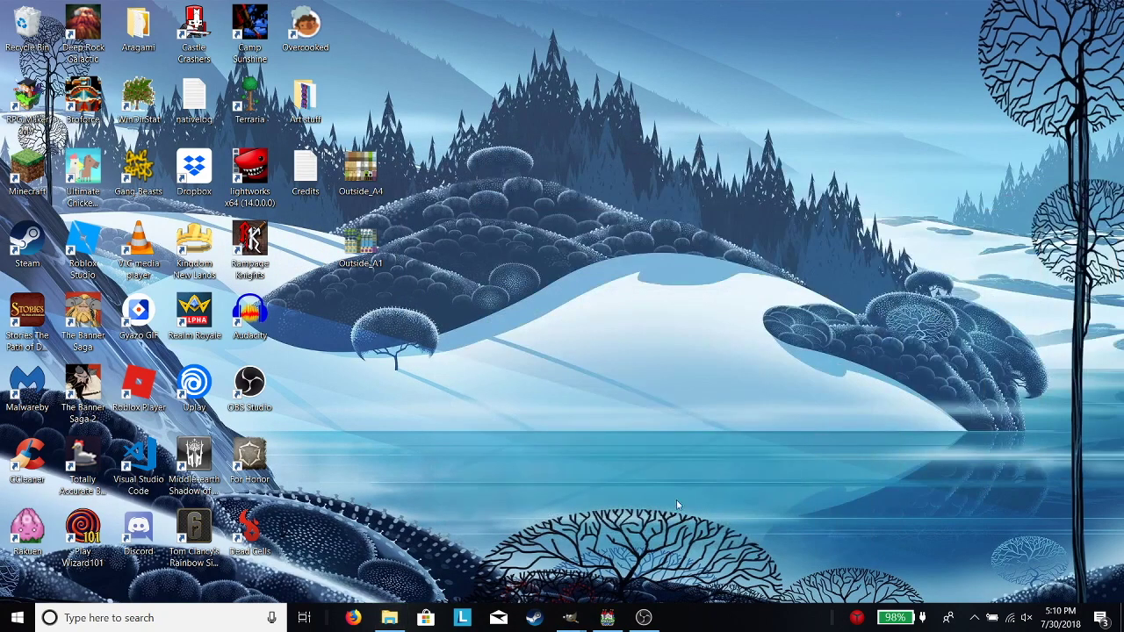
Switch to RPG Maker MV and assign Outside_A12 as the A1 (Animation) image of the Outside tileset.
{"action": "left_click", "coordinate": [606, 617]}
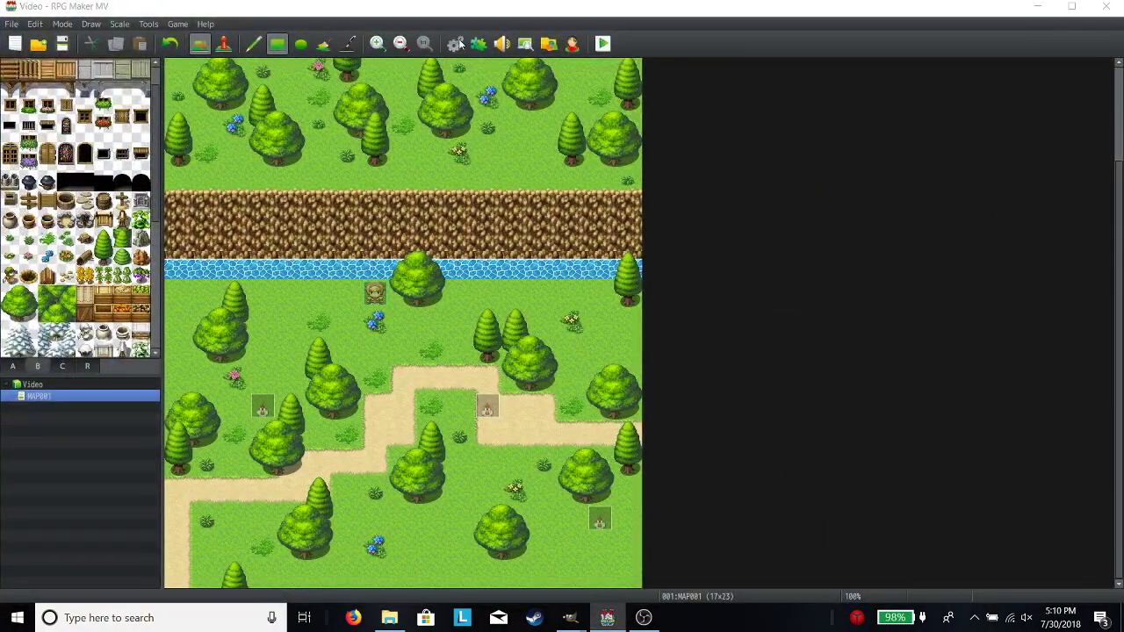
{"action": "left_click", "coordinate": [456, 44]}
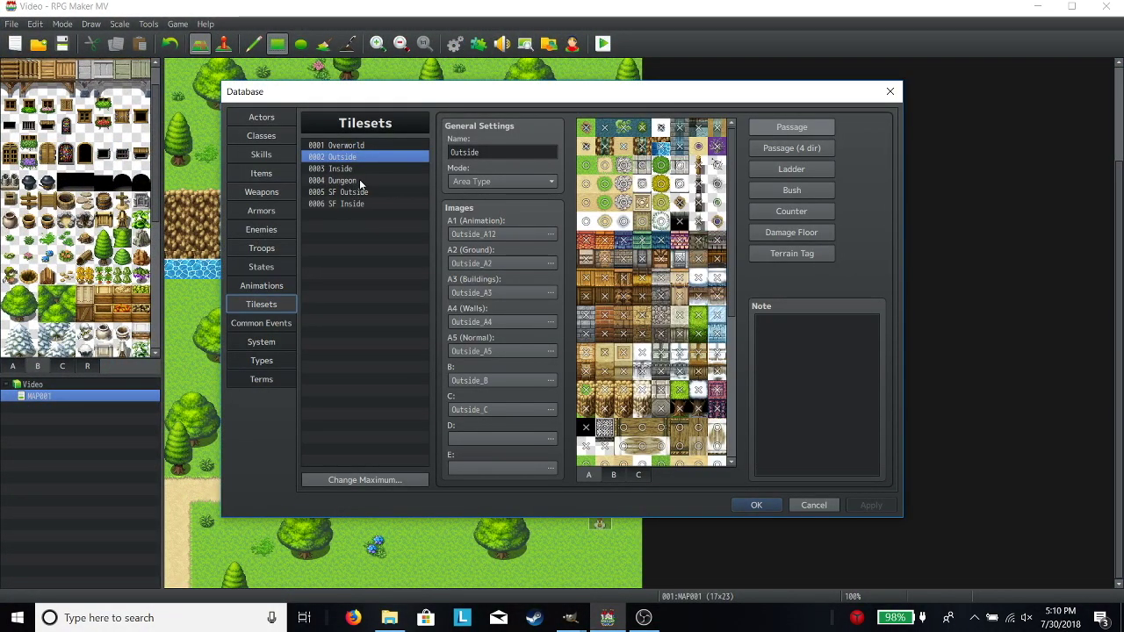
{"action": "double_click", "coordinate": [504, 235]}
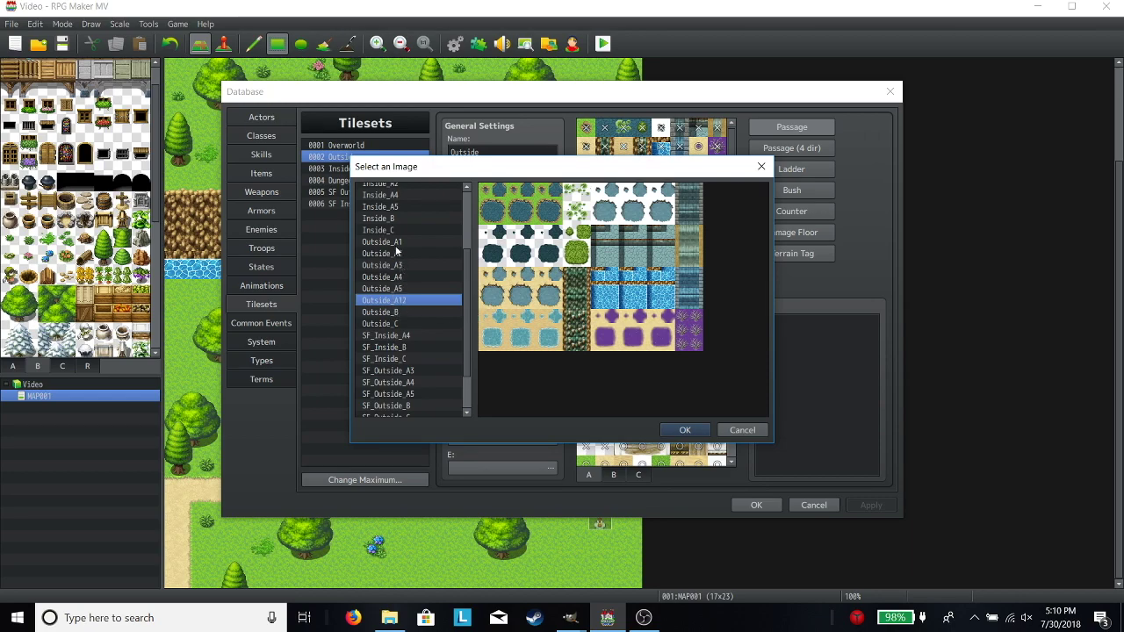
{"action": "left_click", "coordinate": [403, 311]}
{"action": "left_click", "coordinate": [405, 299]}
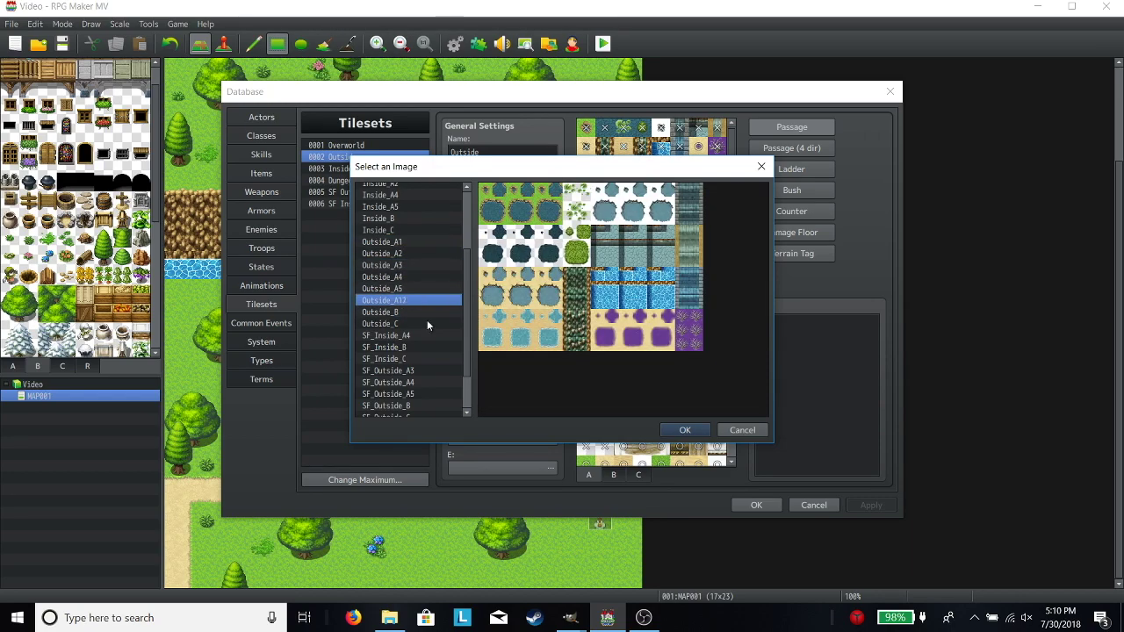
{"action": "left_click", "coordinate": [683, 430]}
{"action": "left_click", "coordinate": [757, 506]}
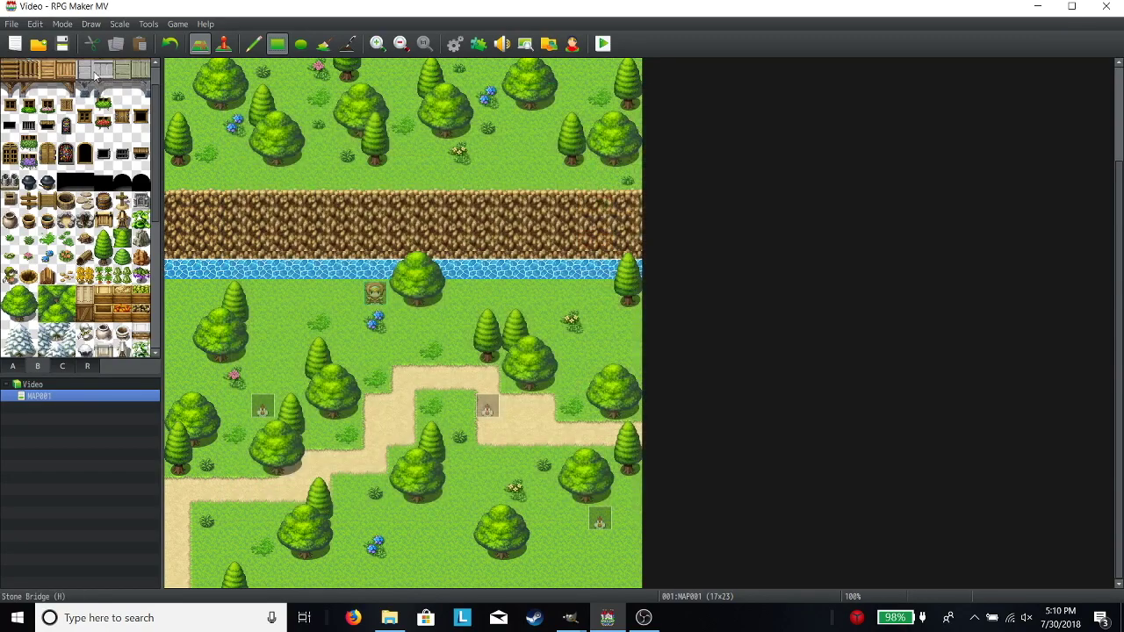
Playtest the project with a new game and walk the party along the riverbank to examine the water beneath the rock wall.
{"action": "left_click", "coordinate": [602, 43]}
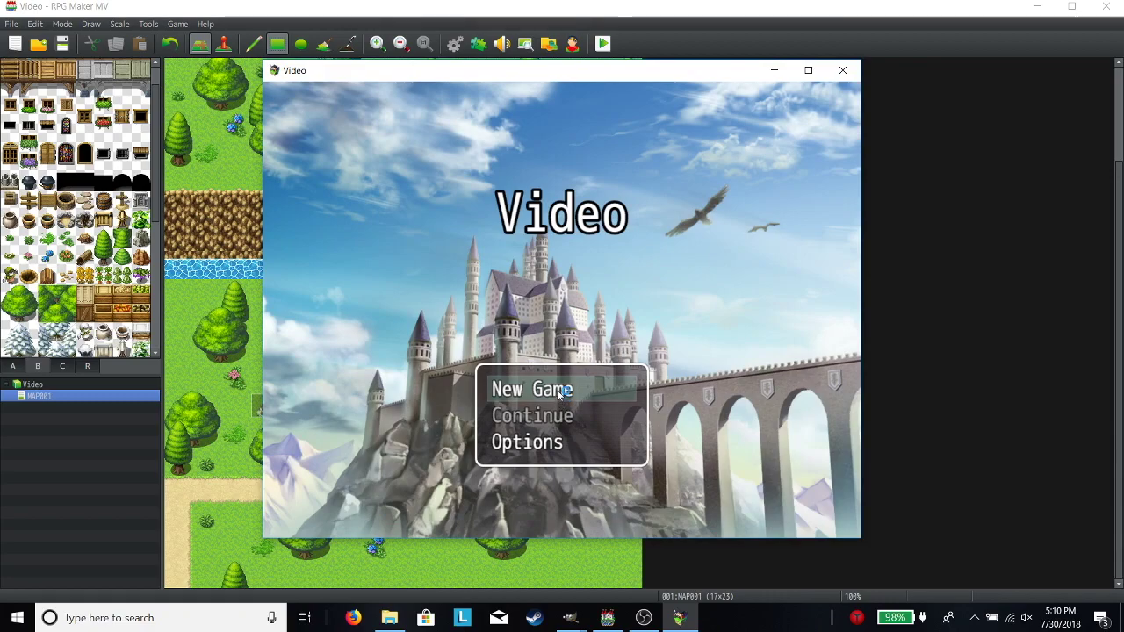
{"action": "left_click", "coordinate": [559, 389]}
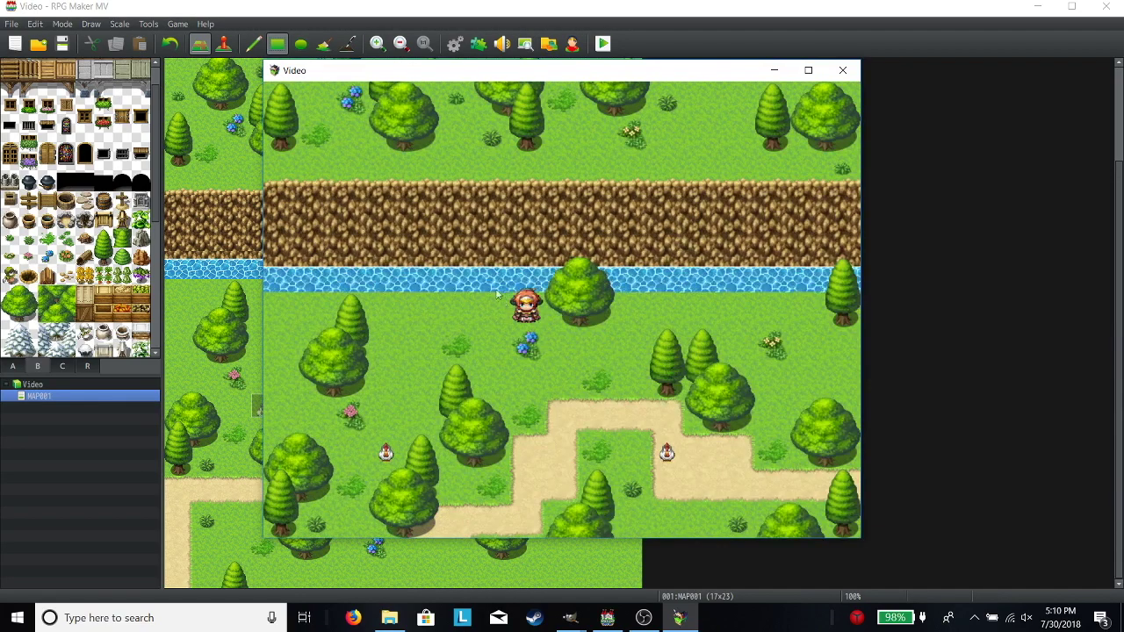
{"action": "mouse_move", "coordinate": [492, 300]}
{"action": "left_mouse_down"}
{"action": "mouse_move", "coordinate": [474, 311]}
{"action": "mouse_move", "coordinate": [324, 311]}
{"action": "mouse_move", "coordinate": [562, 307]}
{"action": "left_mouse_up"}
{"action": "left_click", "coordinate": [667, 309]}
{"action": "left_click", "coordinate": [666, 274]}
{"action": "left_click", "coordinate": [771, 280]}
{"action": "left_click", "coordinate": [665, 306]}
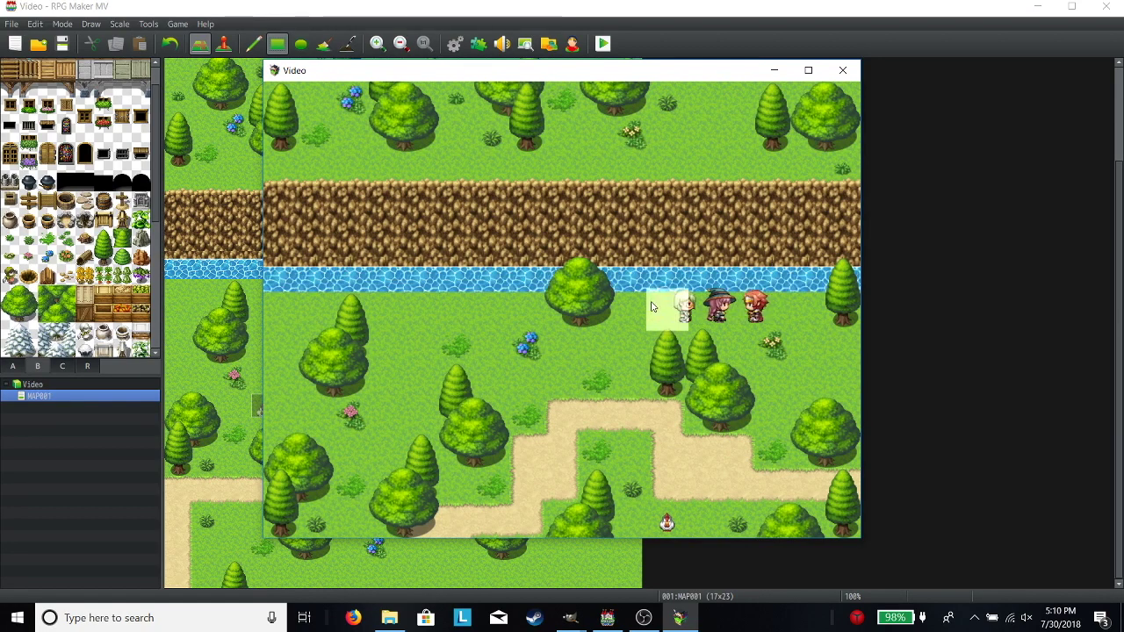
{"action": "left_click", "coordinate": [542, 334]}
{"action": "left_click", "coordinate": [503, 225]}
{"action": "left_click", "coordinate": [529, 226]}
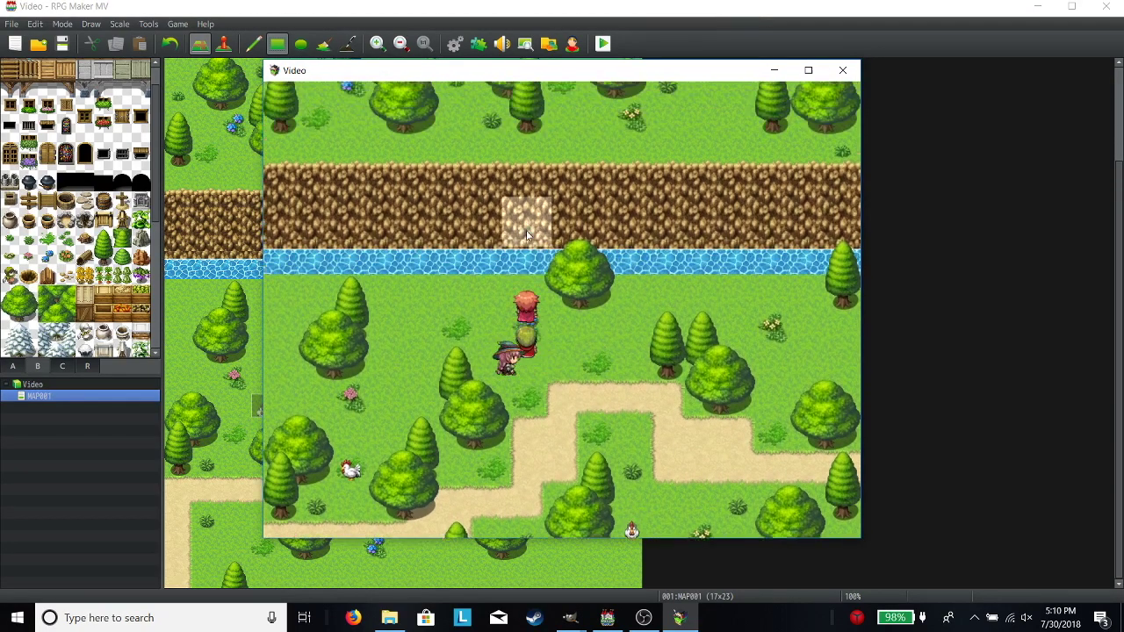
{"action": "left_click", "coordinate": [468, 267]}
{"action": "left_click", "coordinate": [434, 262]}
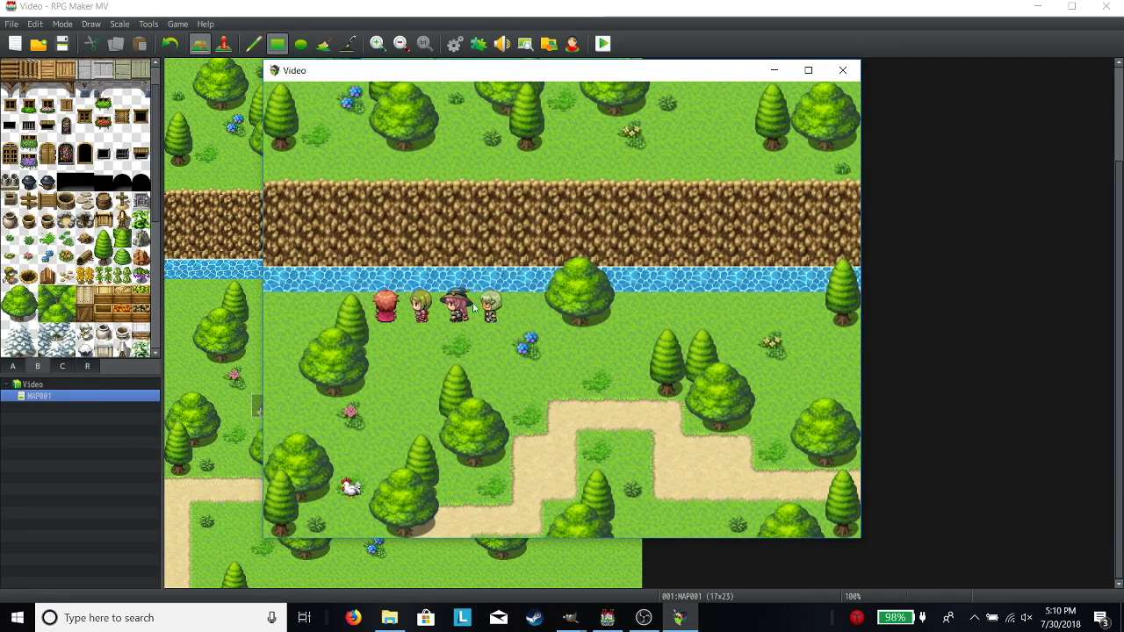